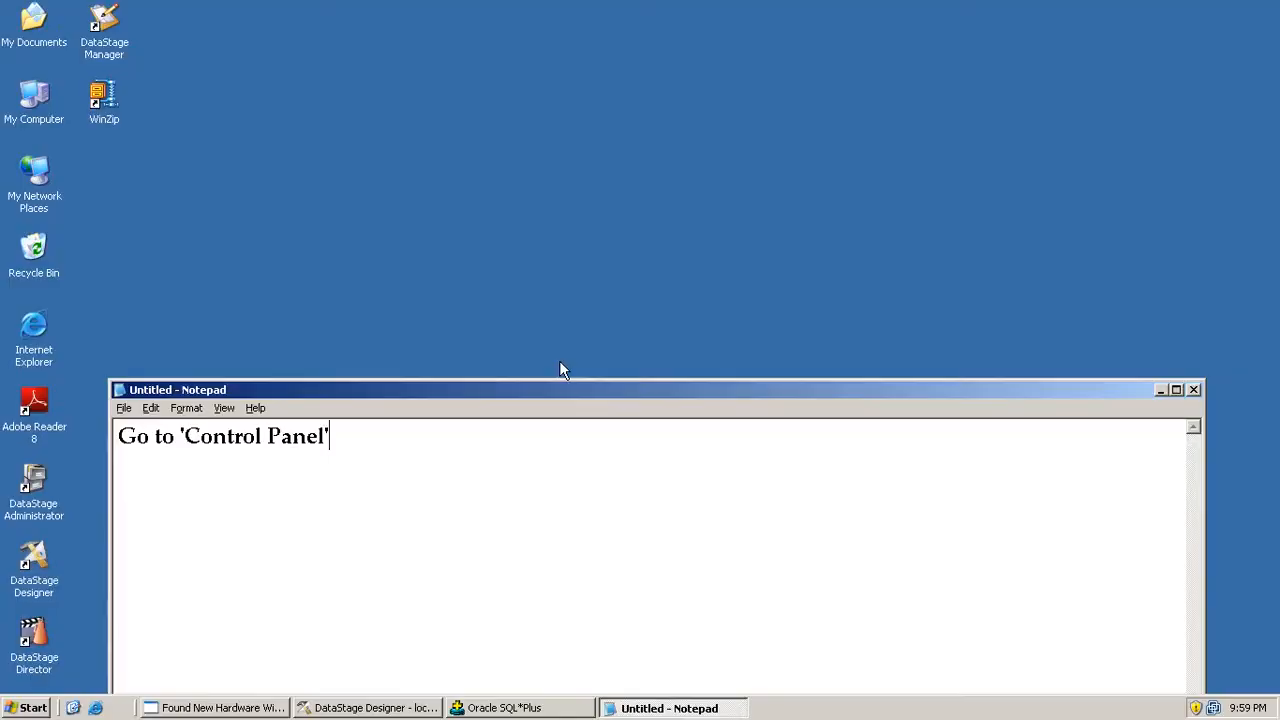
# Open the Windows Control Panel and widen its Name column so the item names can be read in full.
pyautogui.moveTo(119, 436); pyautogui.dragTo(357, 440)
pyautogui.click(357, 440)
pyautogui.click(33, 708)
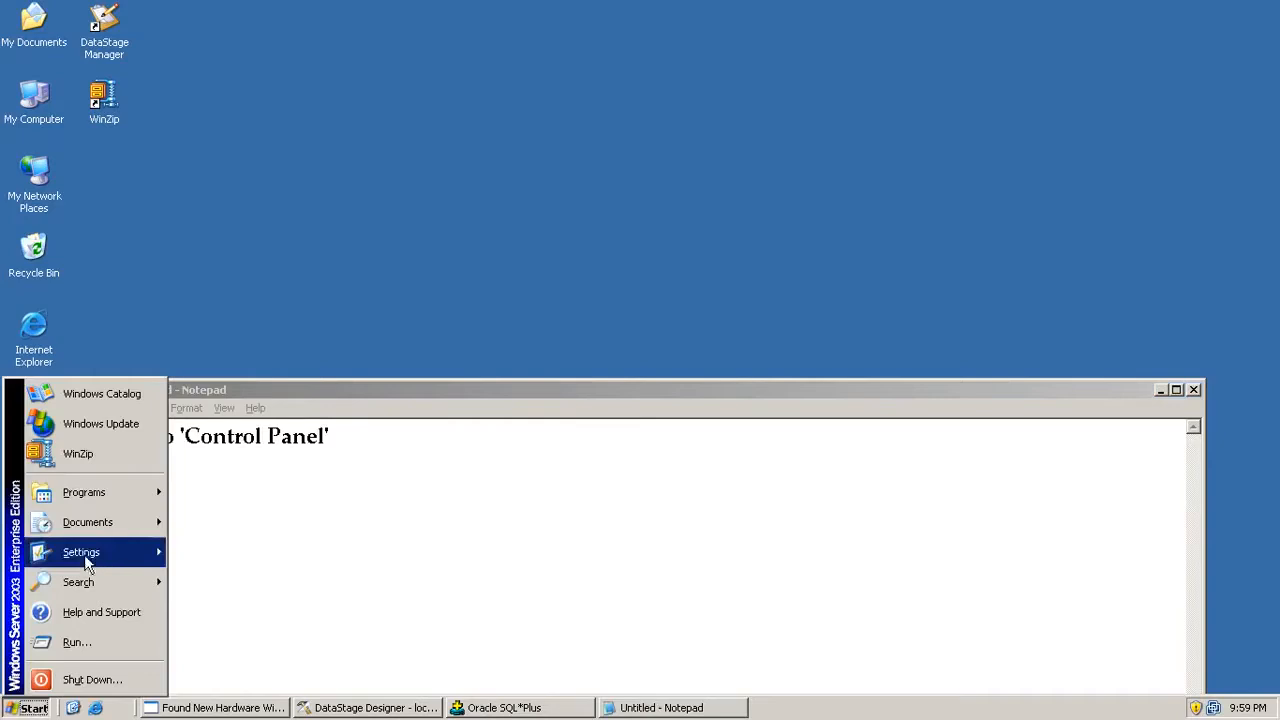
pyautogui.moveTo(88, 552)
pyautogui.click(214, 550)
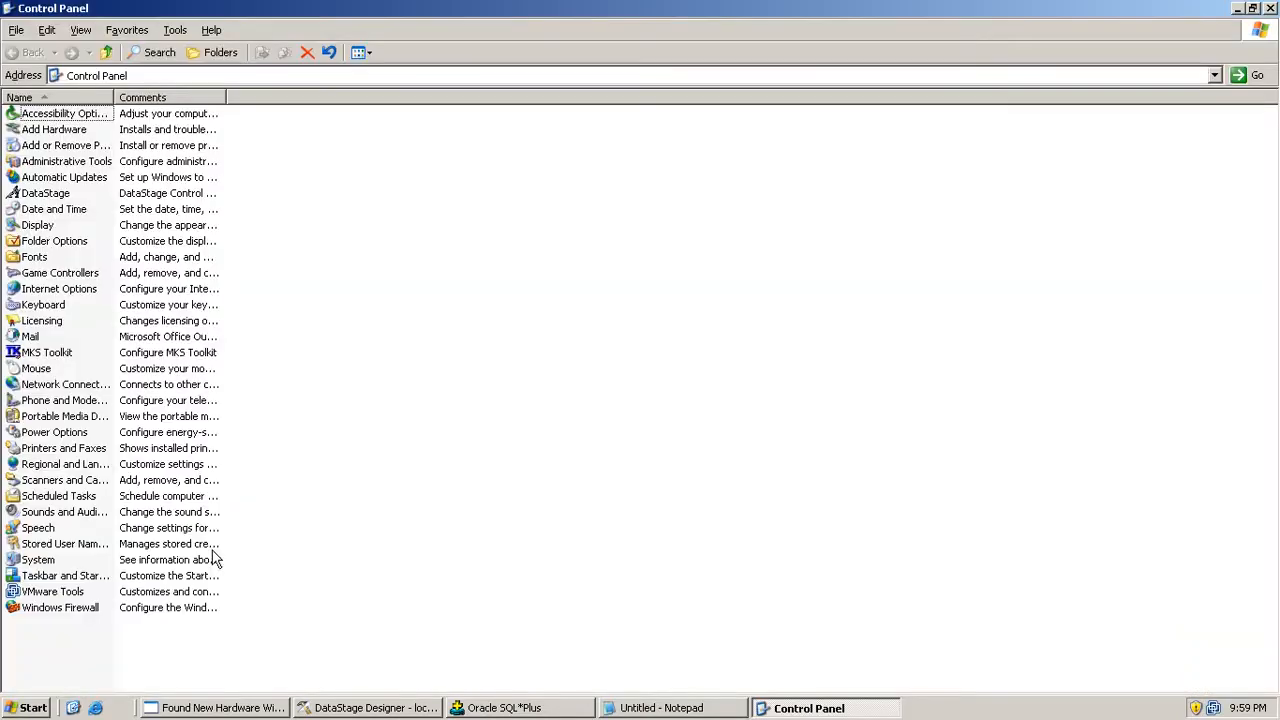
pyautogui.moveTo(114, 98); pyautogui.dragTo(322, 99)
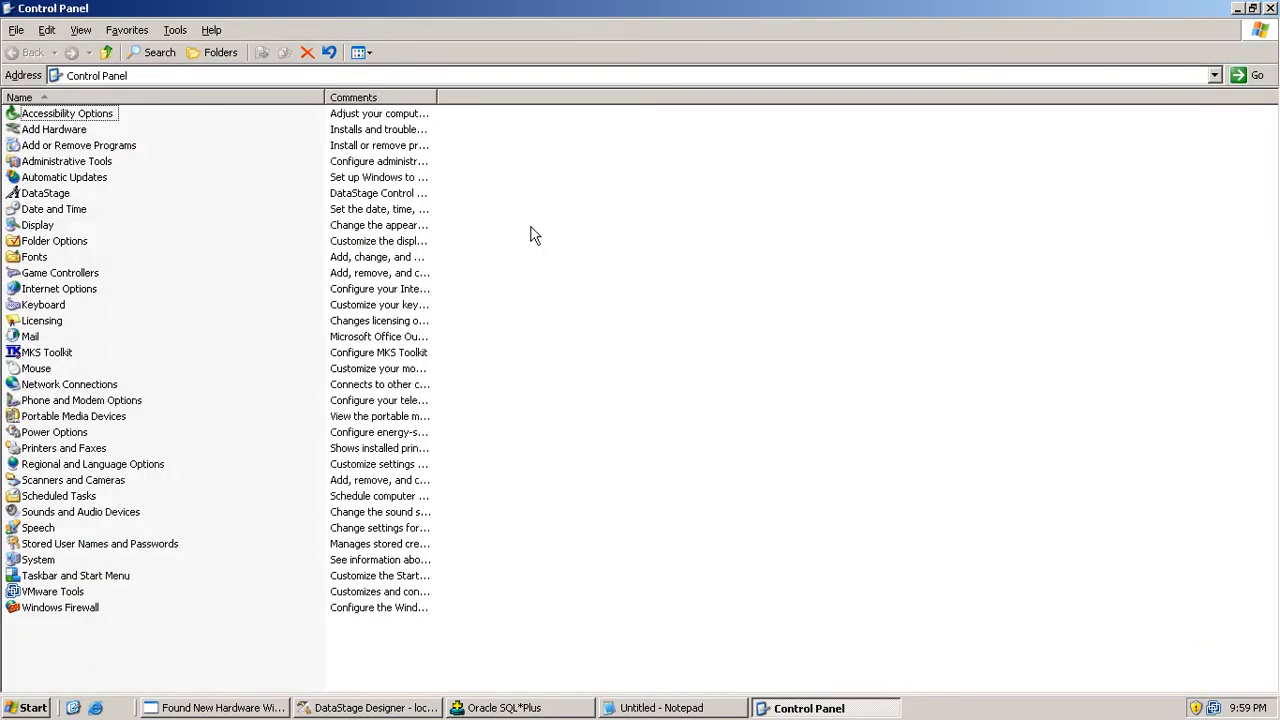
# Open Administrative Tools from the Control Panel and widen its Name column.
pyautogui.click(65, 163)
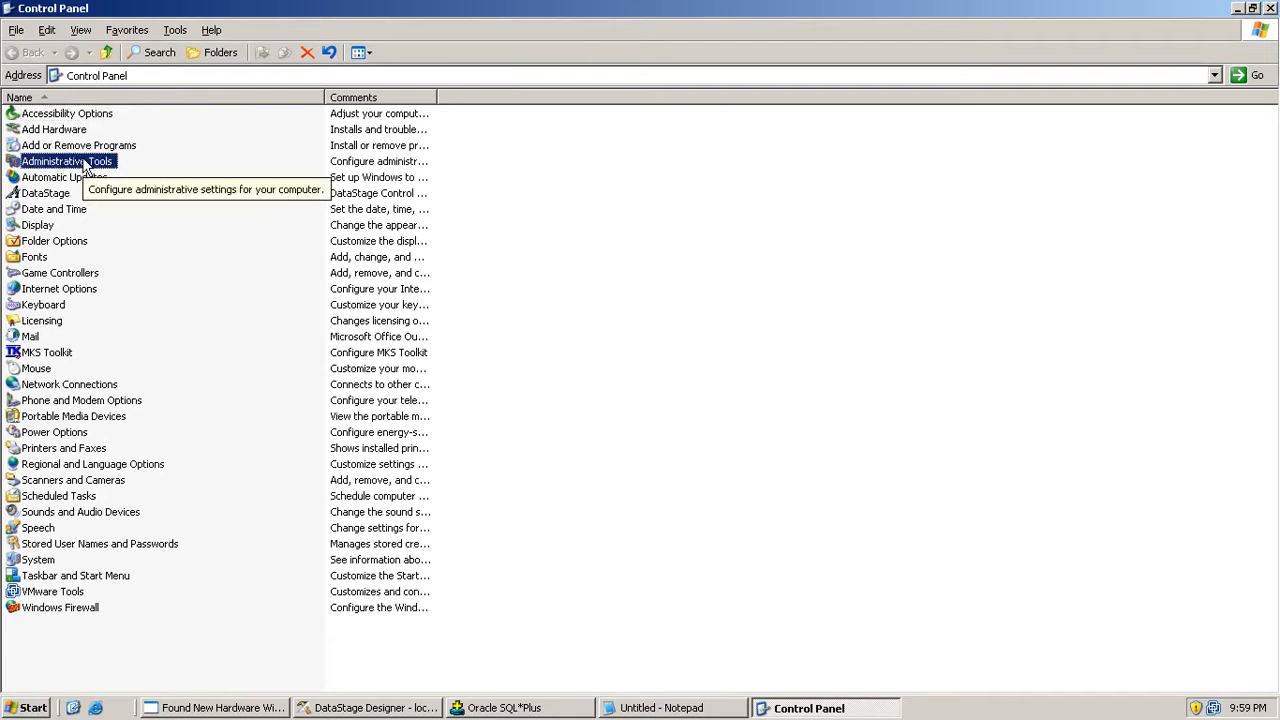
pyautogui.doubleClick(85, 163)
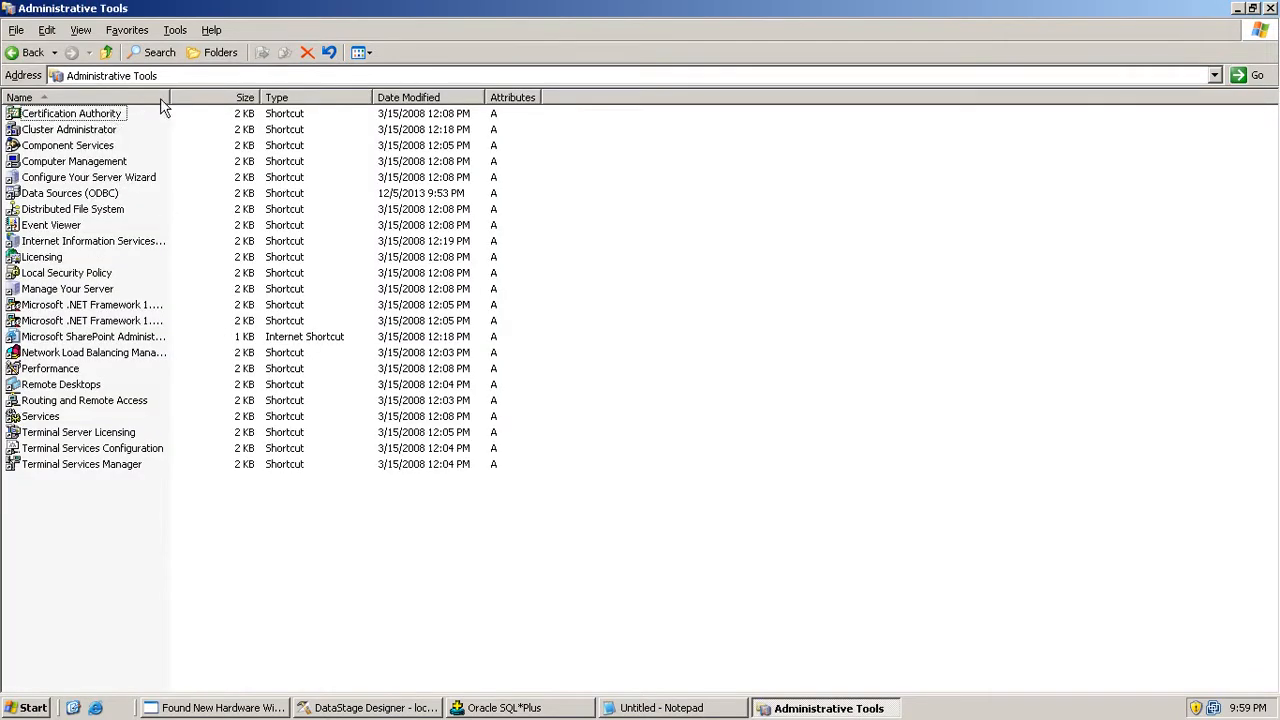
pyautogui.moveTo(168, 97); pyautogui.dragTo(338, 97)
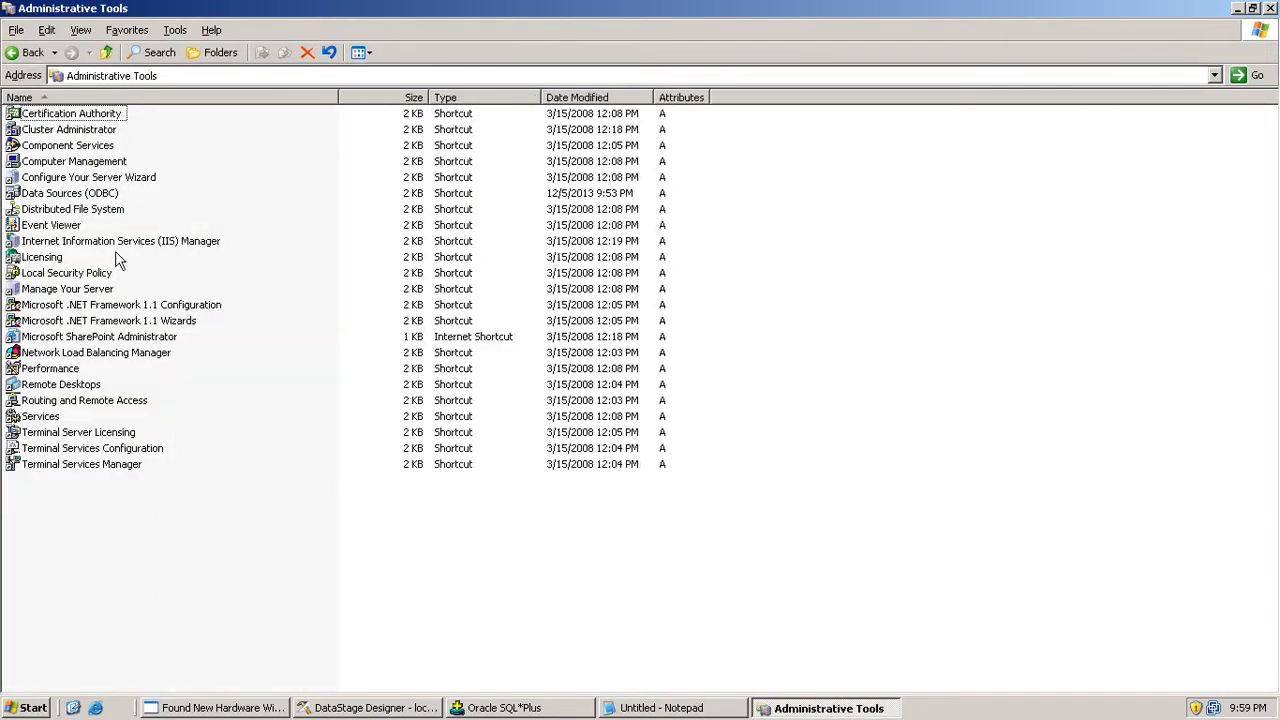
# Open Data Sources (ODBC) and move the ODBC Data Source Administrator dialog slightly to the side.
pyautogui.click(52, 195)
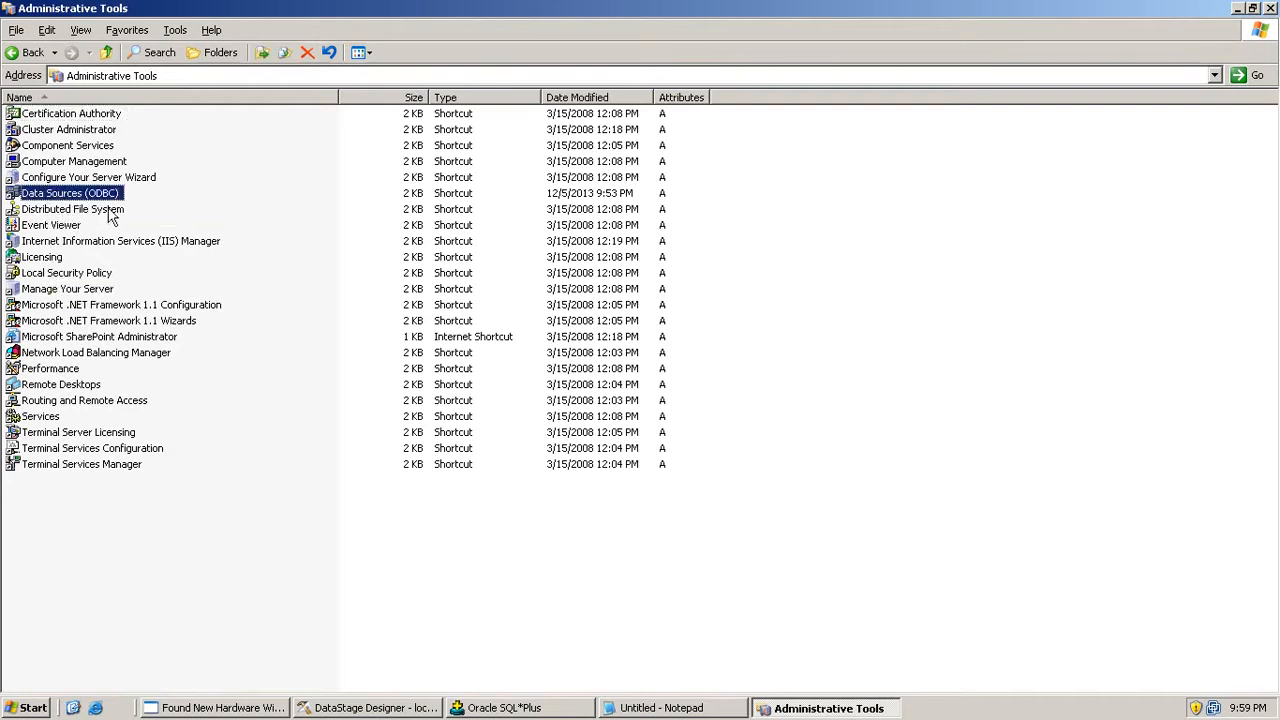
pyautogui.doubleClick(102, 199)
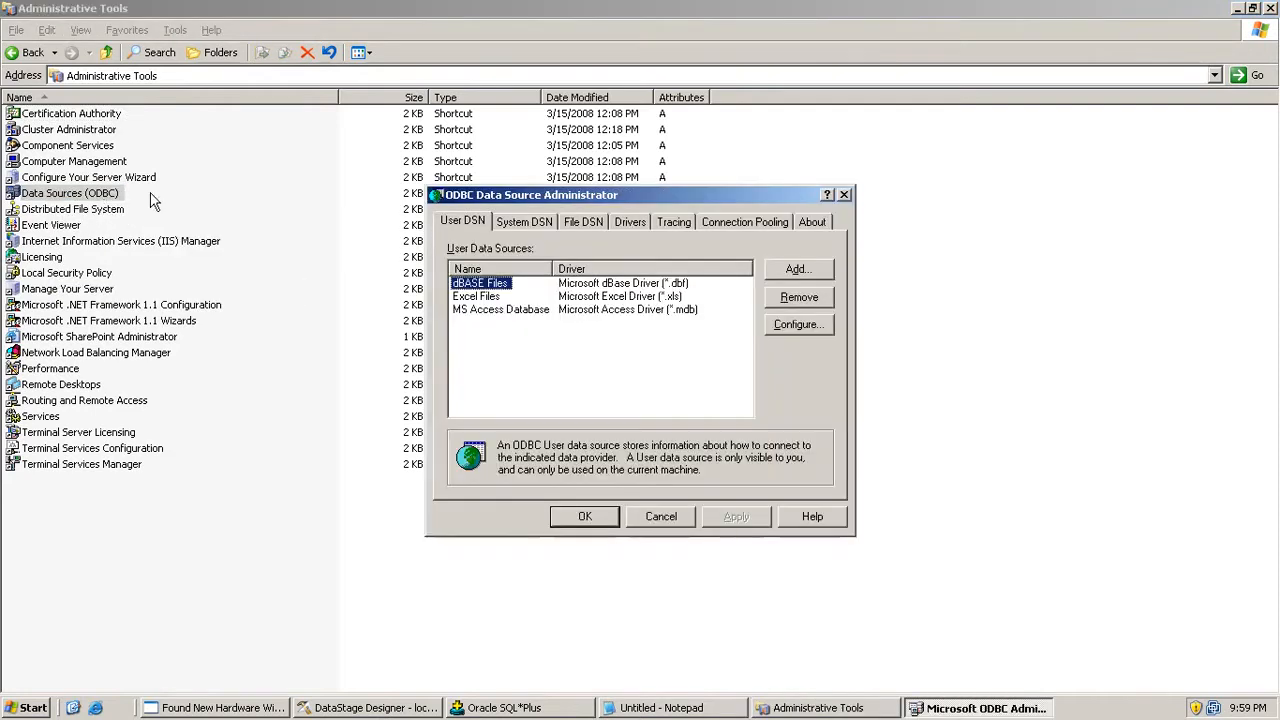
pyautogui.moveTo(657, 191); pyautogui.dragTo(797, 184)
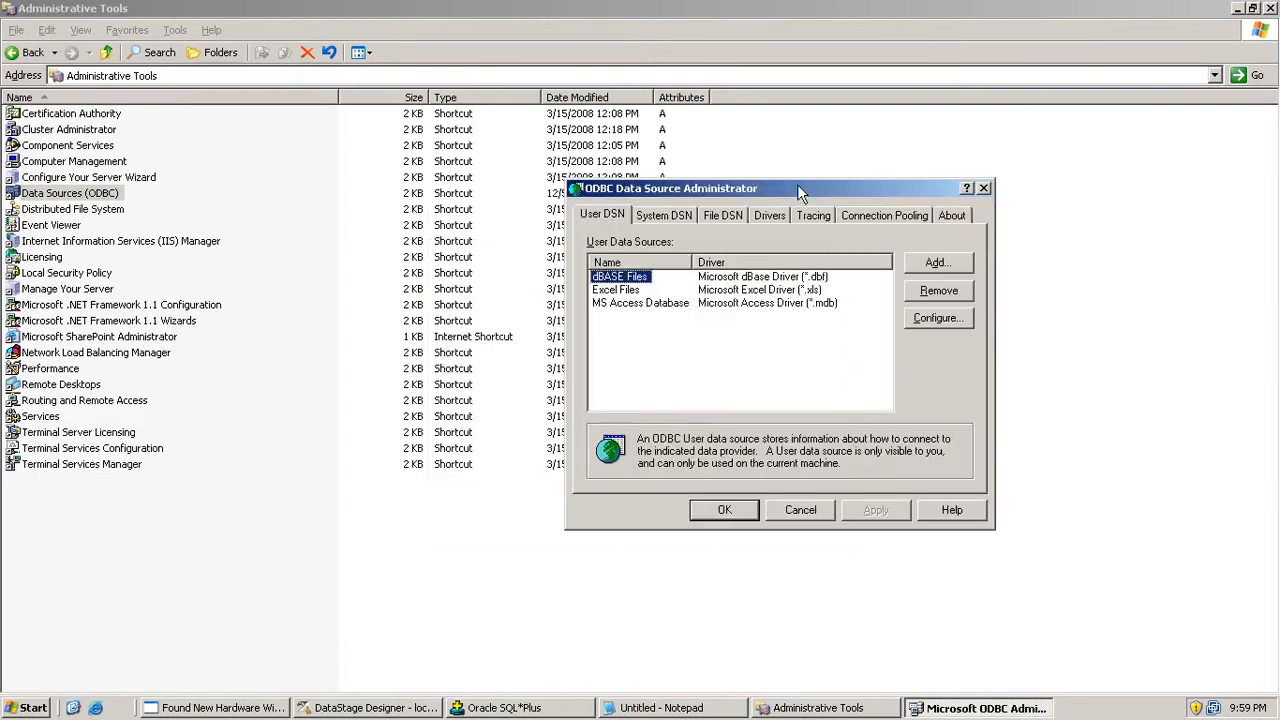
pyautogui.click(776, 286)
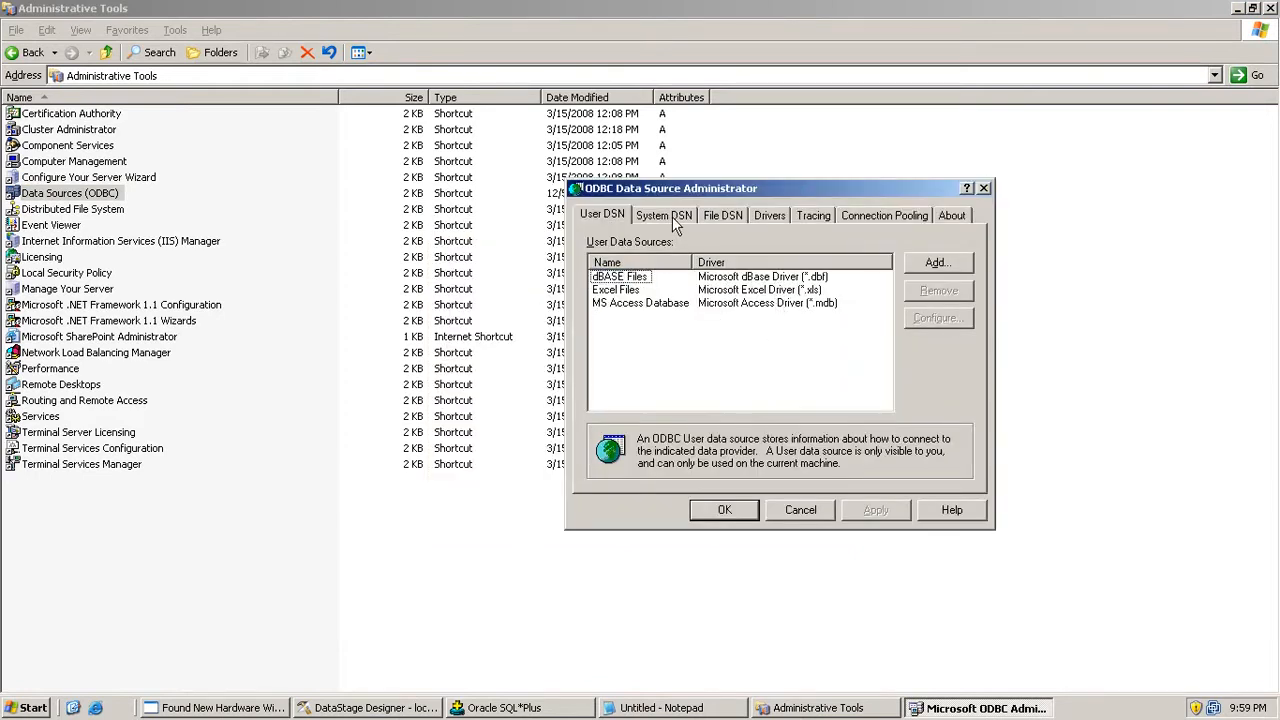
# Add a new user data source based on the Oracle in OraHome92 driver.
pyautogui.click(936, 264)
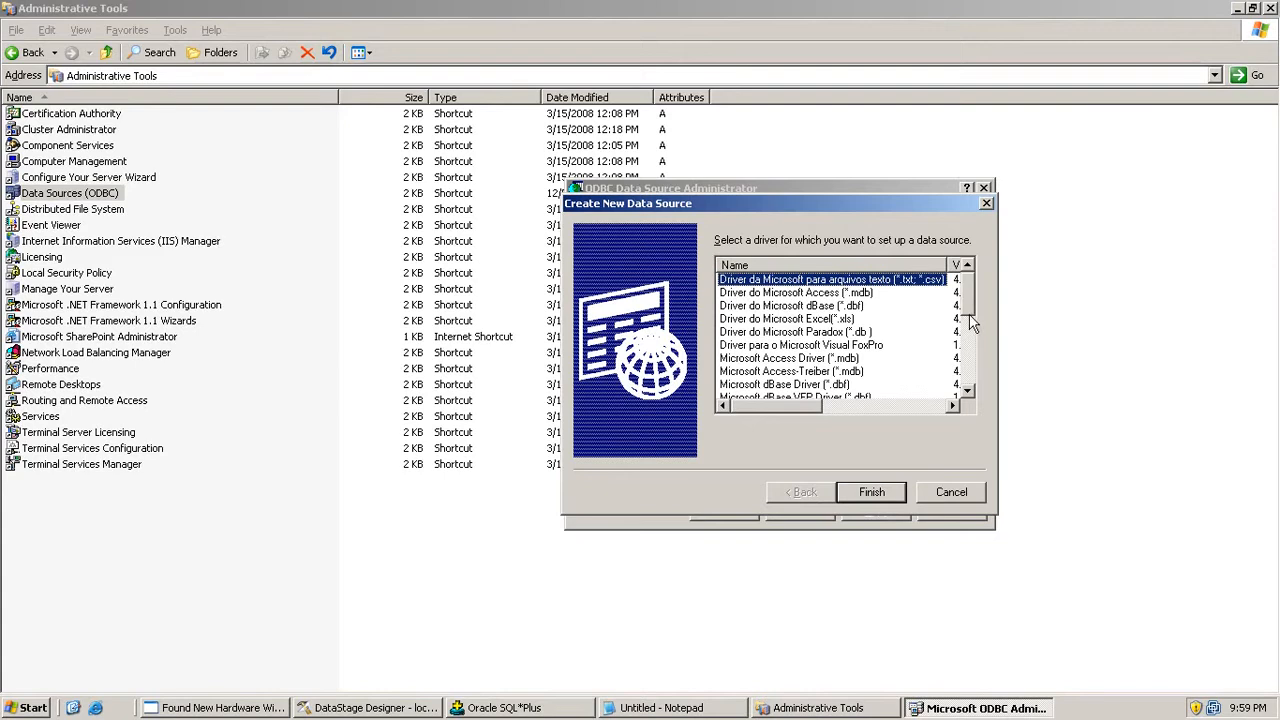
pyautogui.moveTo(969, 292); pyautogui.dragTo(969, 380)
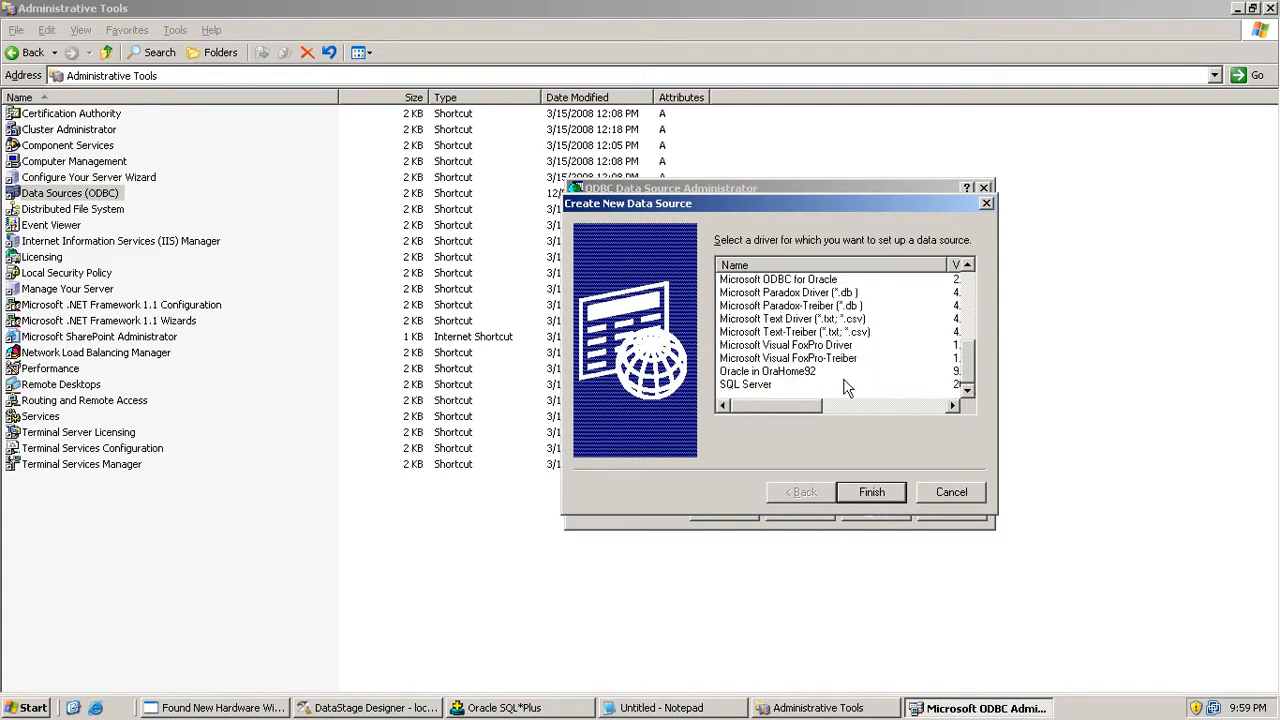
pyautogui.click(790, 360)
pyautogui.click(788, 371)
pyautogui.moveTo(792, 403); pyautogui.dragTo(952, 405)
pyautogui.moveTo(861, 404); pyautogui.dragTo(772, 404)
pyautogui.click(776, 374)
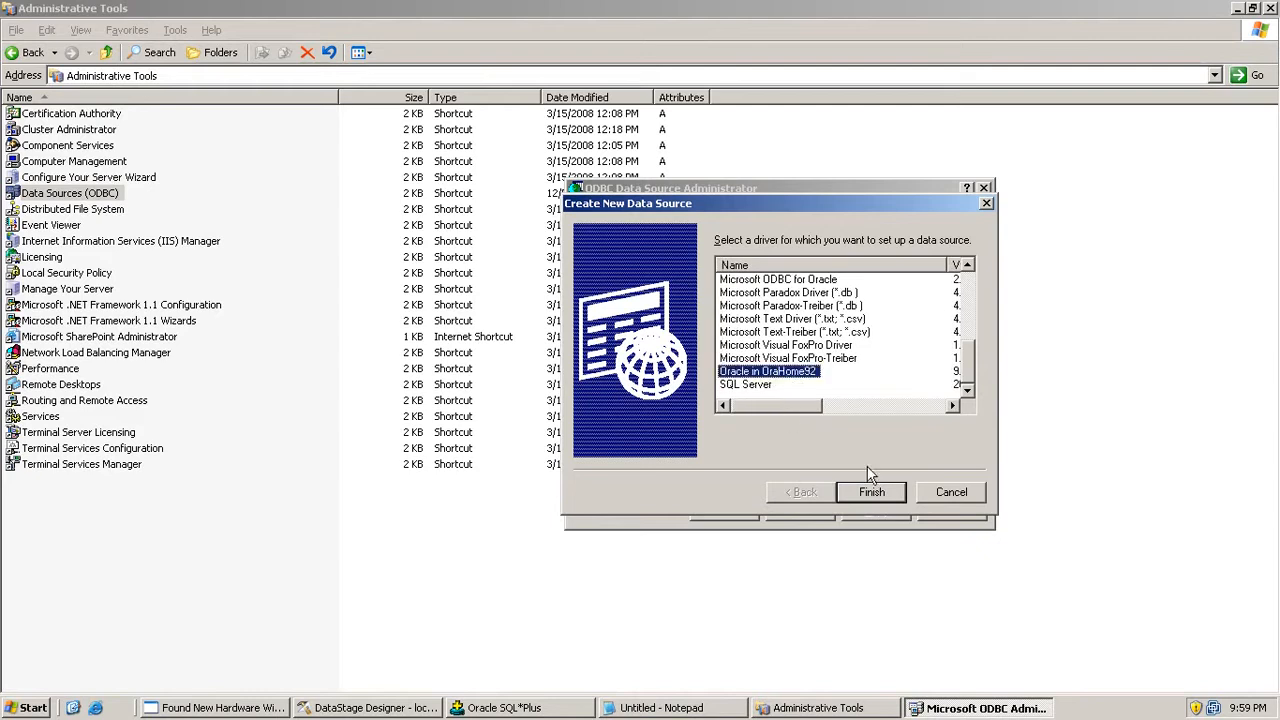
pyautogui.click(872, 492)
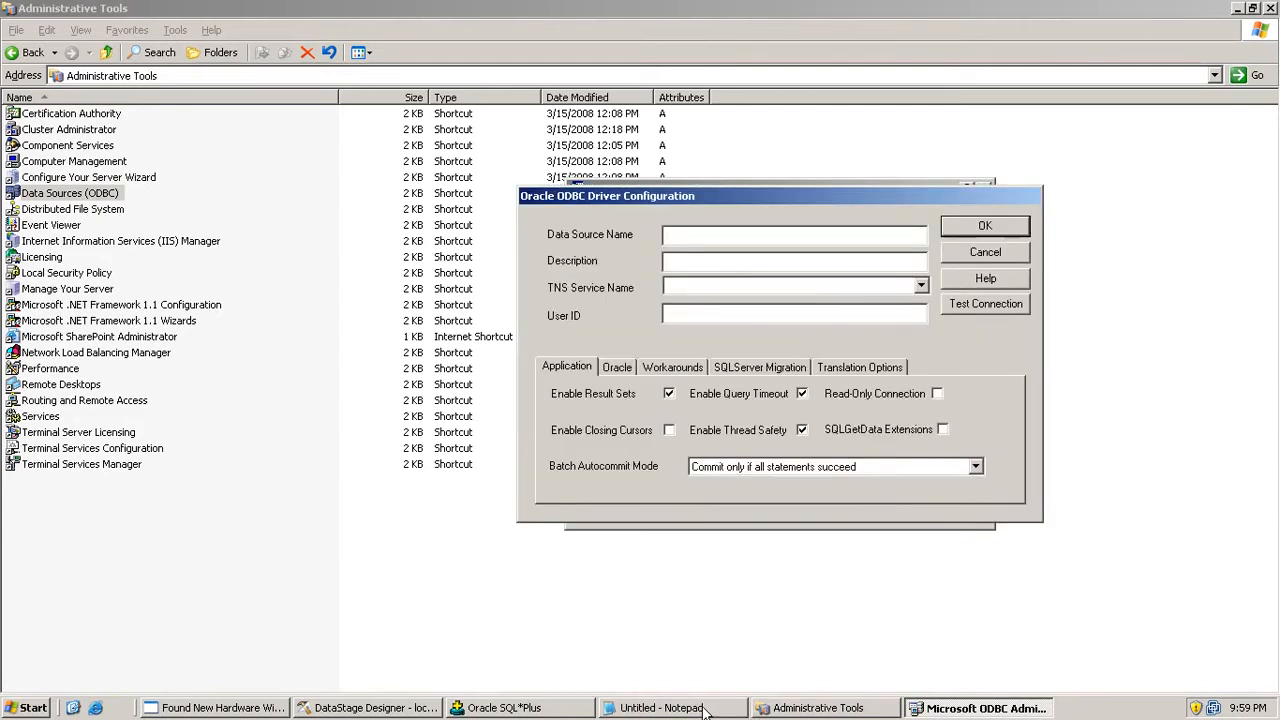
# Switch to Notepad and replace its text with the note "Name is our choice!".
pyautogui.click(660, 708)
pyautogui.moveTo(335, 437); pyautogui.dragTo(38, 420)
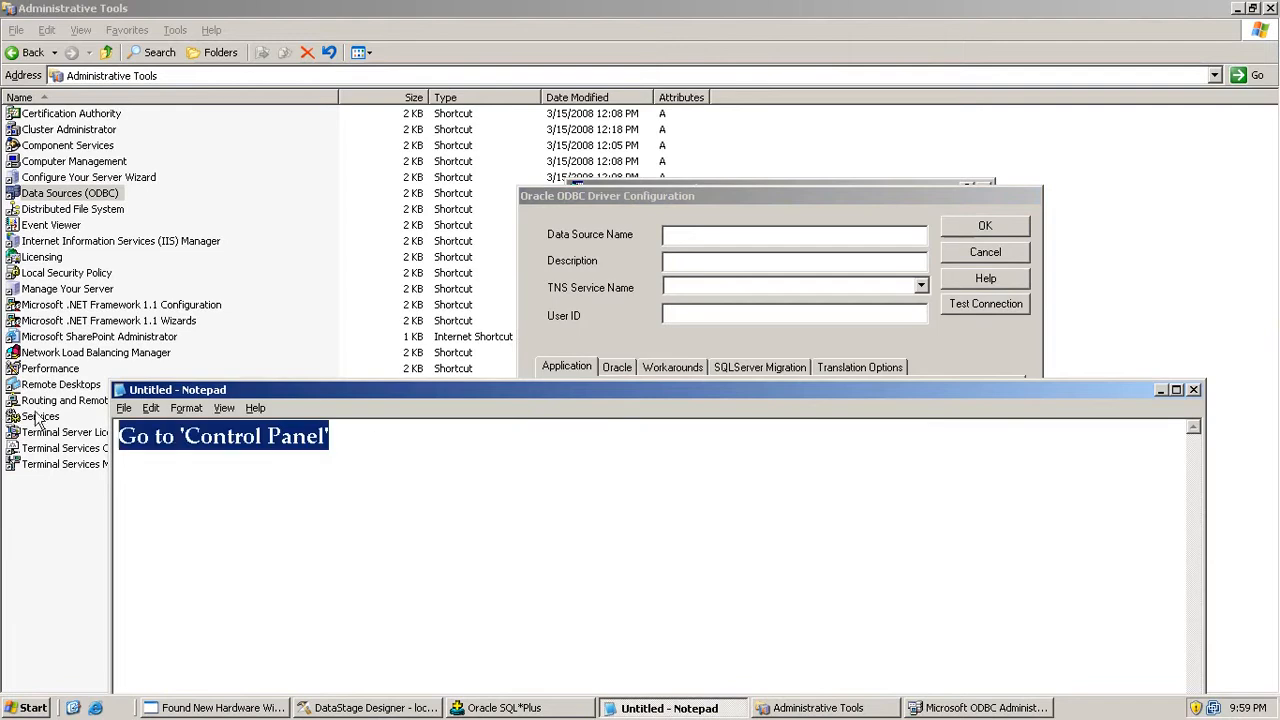
pyautogui.write('Nem')
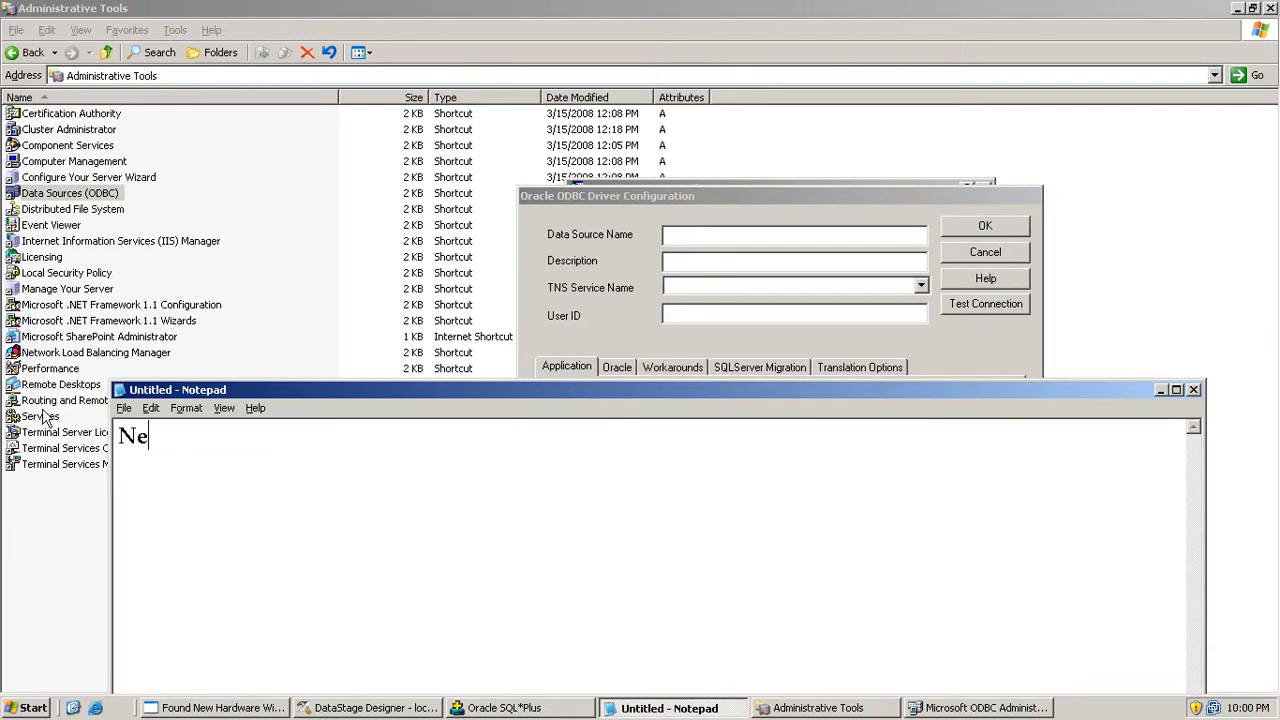
pyautogui.press('BackSpace')
pyautogui.press('BackSpace')
pyautogui.write('ame is our choice!')
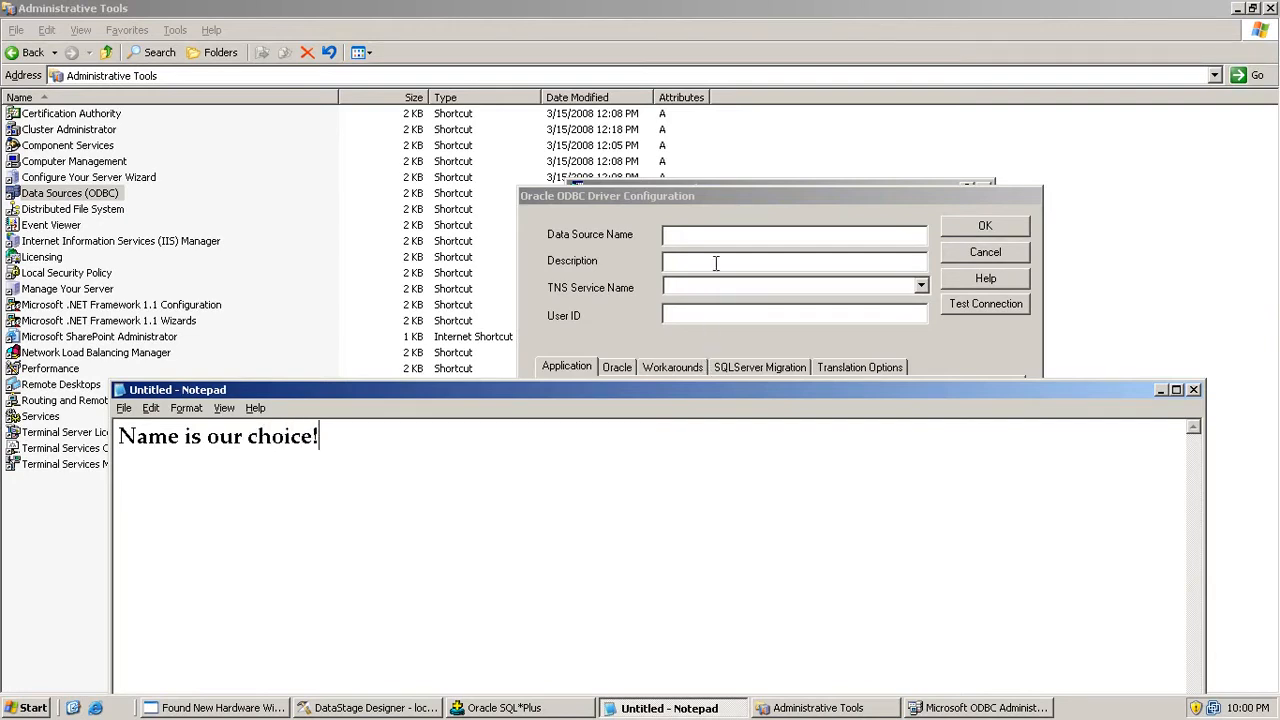
# In the Oracle ODBC driver configuration, name the data source ORACLE_DSN and choose ORCL as the TNS service name.
pyautogui.click(705, 235)
pyautogui.write('ORACLE_')
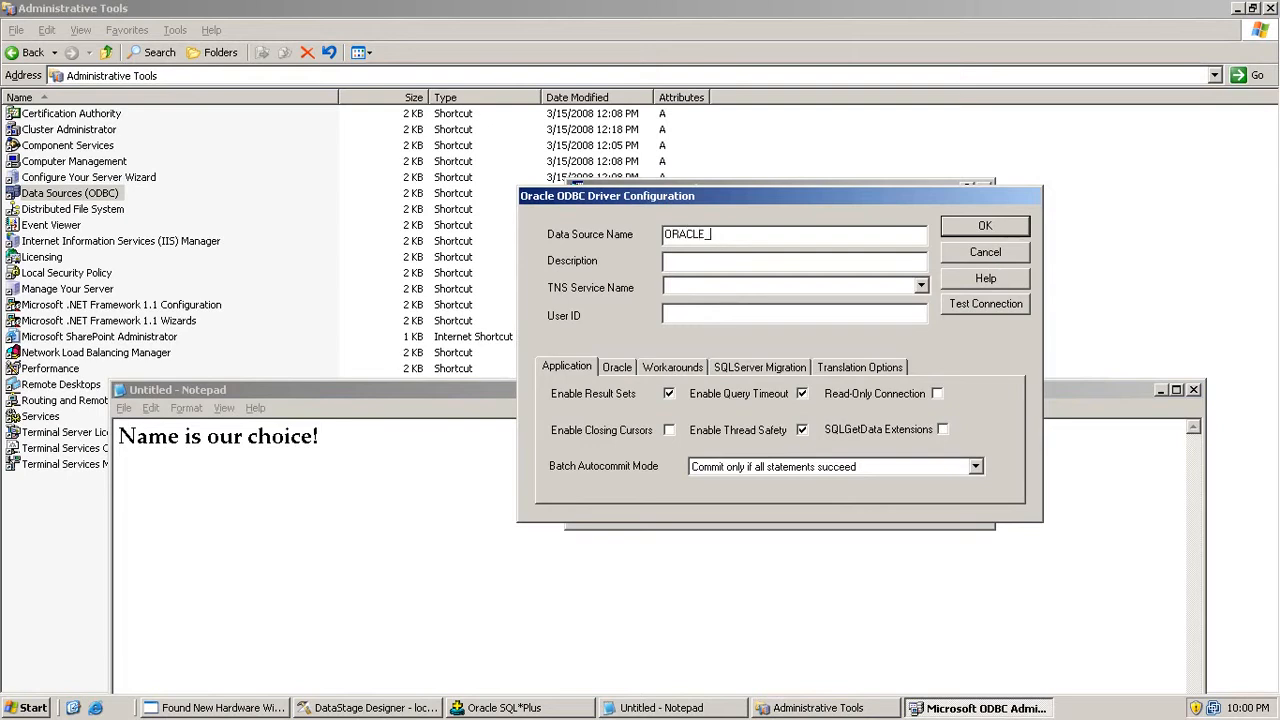
pyautogui.write('SOURC')
pyautogui.press('BackSpace')
pyautogui.press('BackSpace')
pyautogui.press('BackSpace')
pyautogui.press('BackSpace')
pyautogui.press('BackSpace')
pyautogui.press('BackSpace')
pyautogui.press('BackSpace')
pyautogui.write('SN')
pyautogui.click(921, 287)
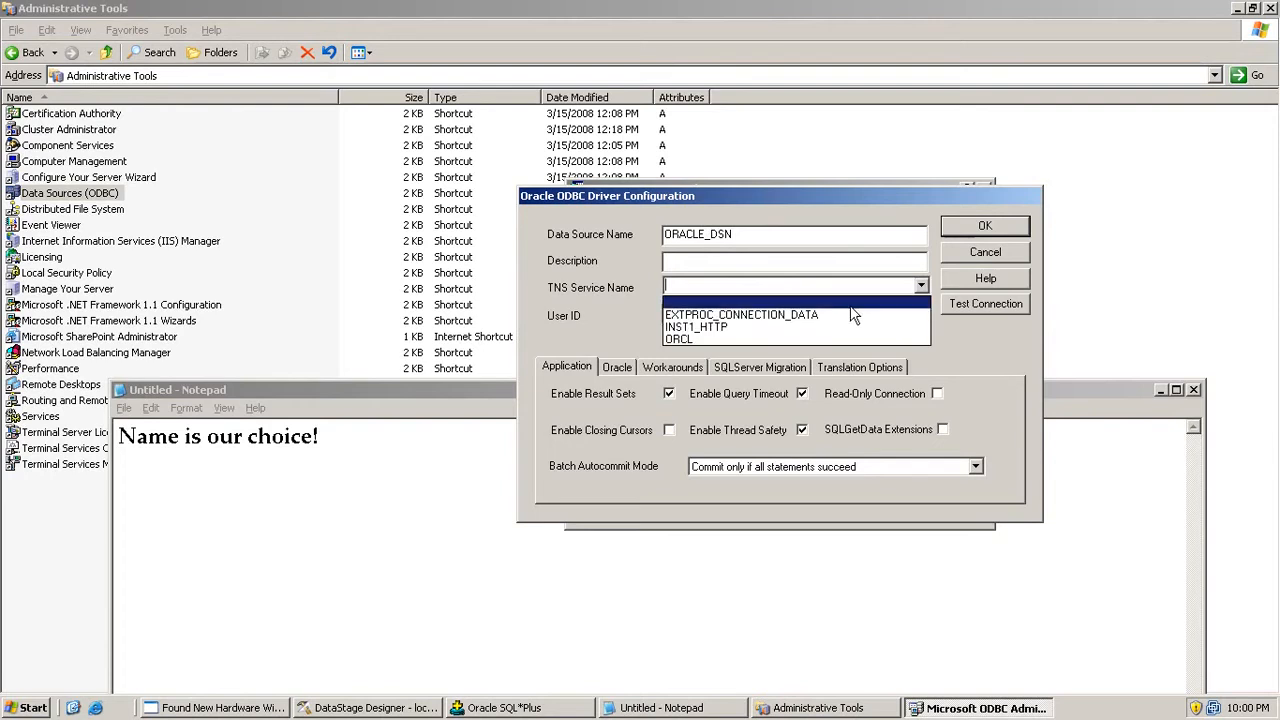
pyautogui.click(692, 337)
# Add the line "This ORCL is the service name that u have given when installed oracle" to the Notepad note.
pyautogui.click(426, 446)
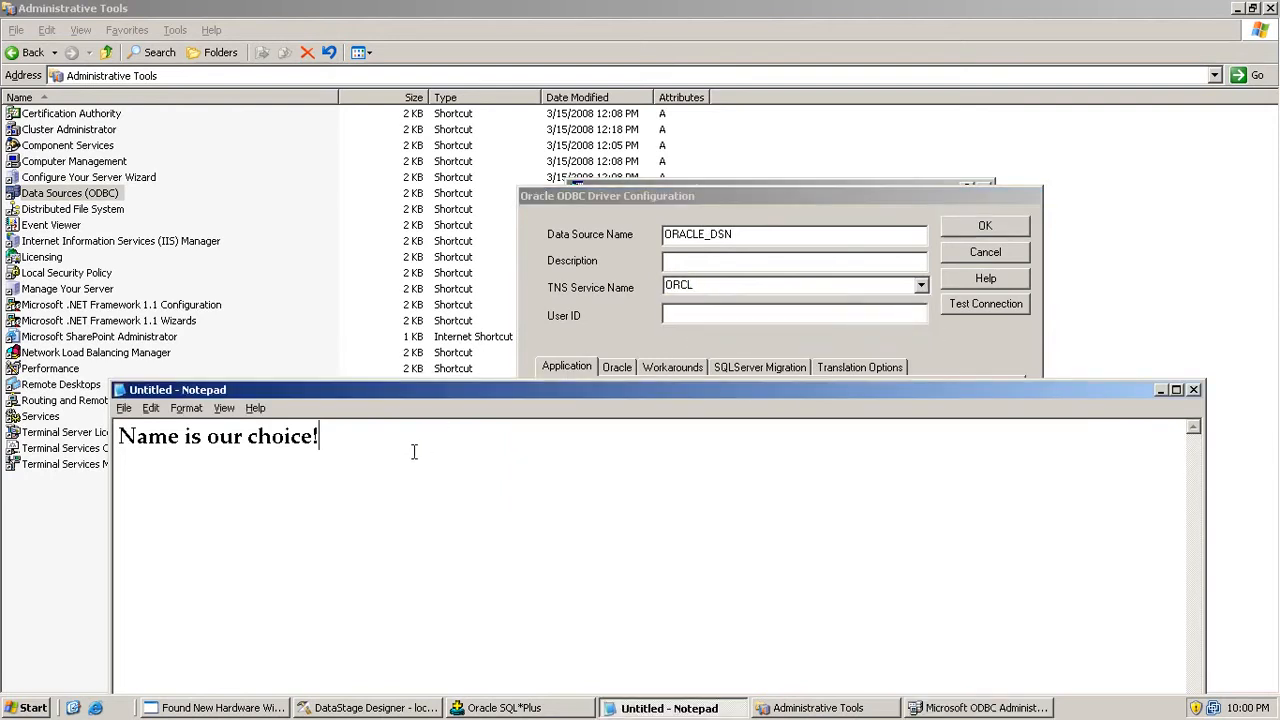
pyautogui.press('Return')
pyautogui.write('TH')
pyautogui.press('BackSpace')
pyautogui.write('his ORCL ')
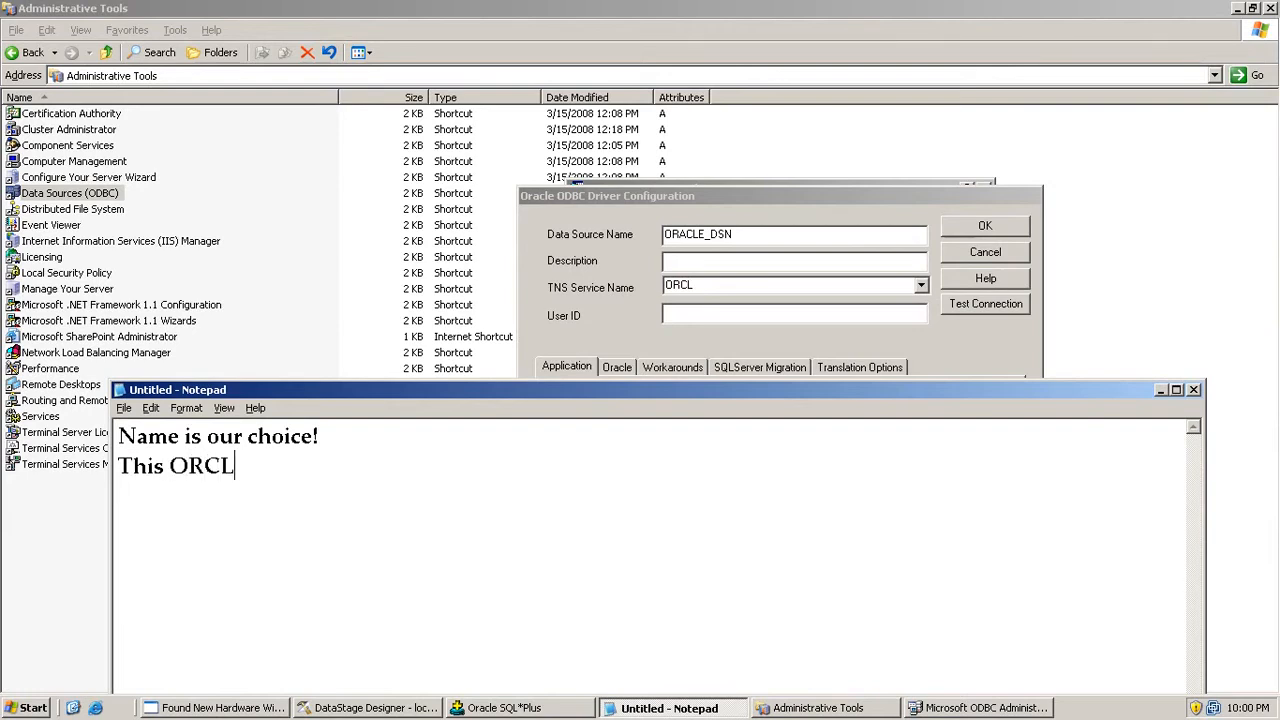
pyautogui.write('is the servi')
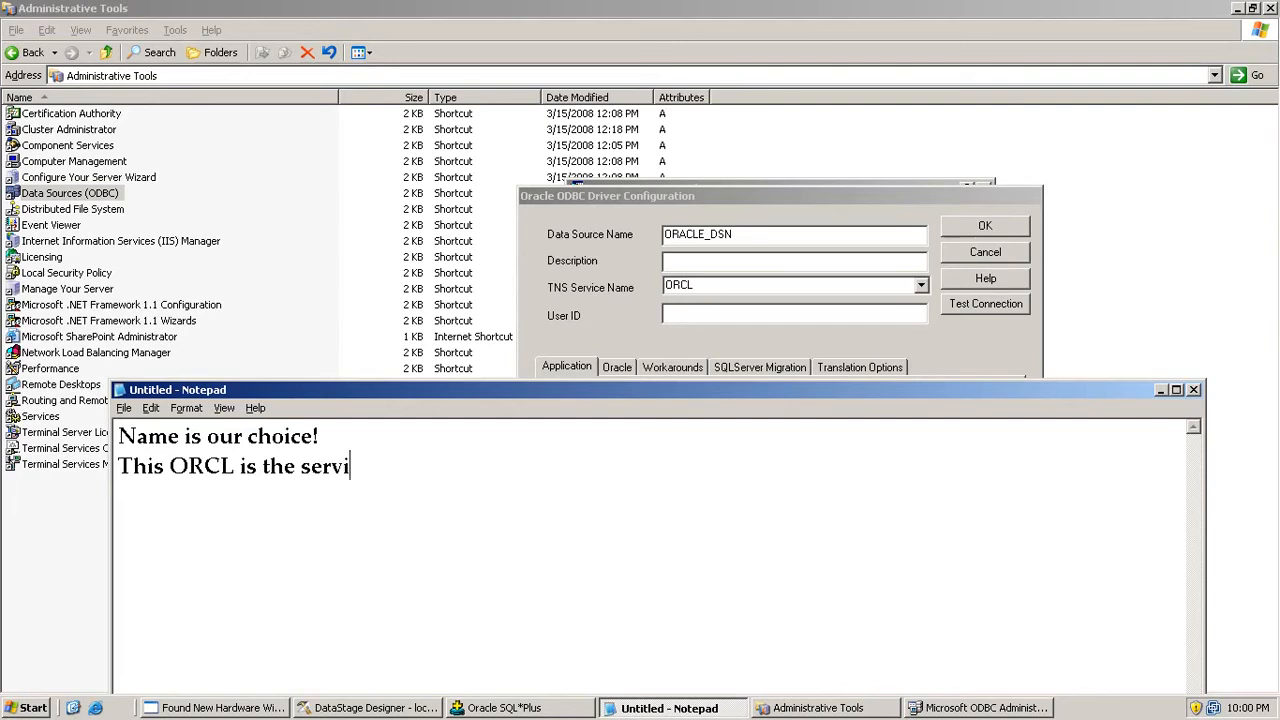
pyautogui.write('ce name that ')
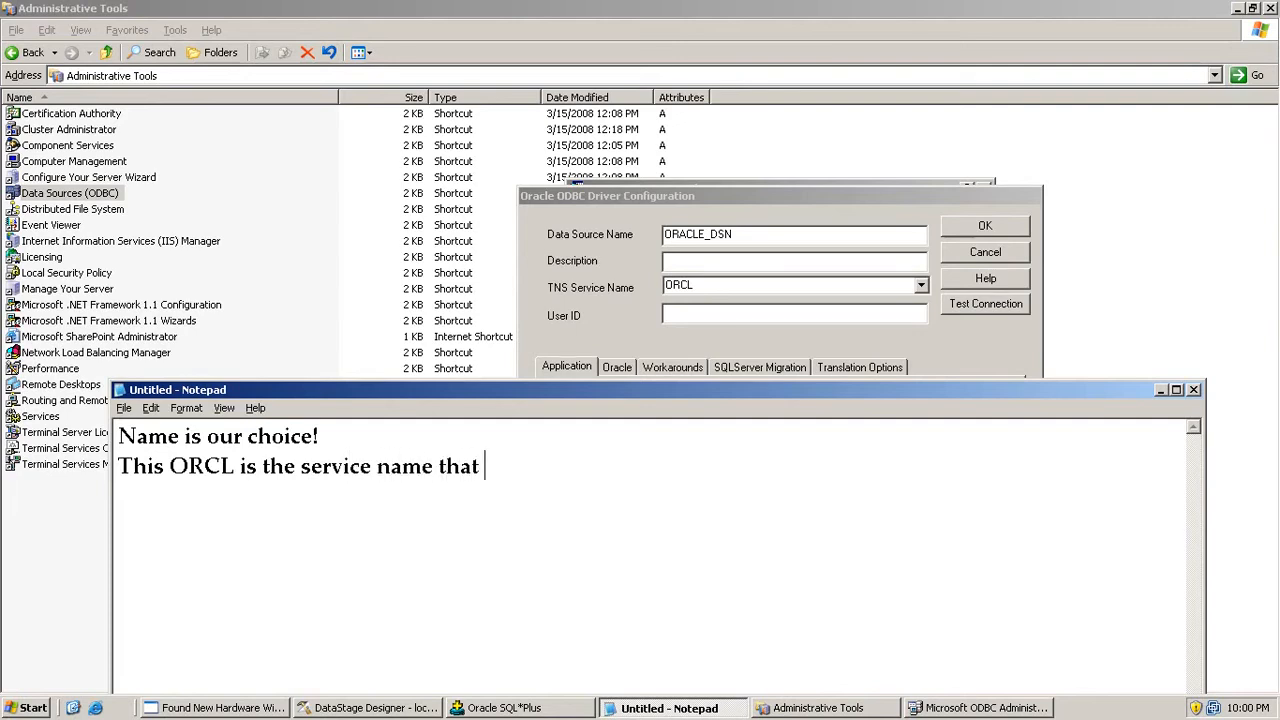
pyautogui.write('u have give')
pyautogui.press('BackSpace')
pyautogui.write('ven whn')
pyautogui.press('BackSpace')
pyautogui.write('en the')
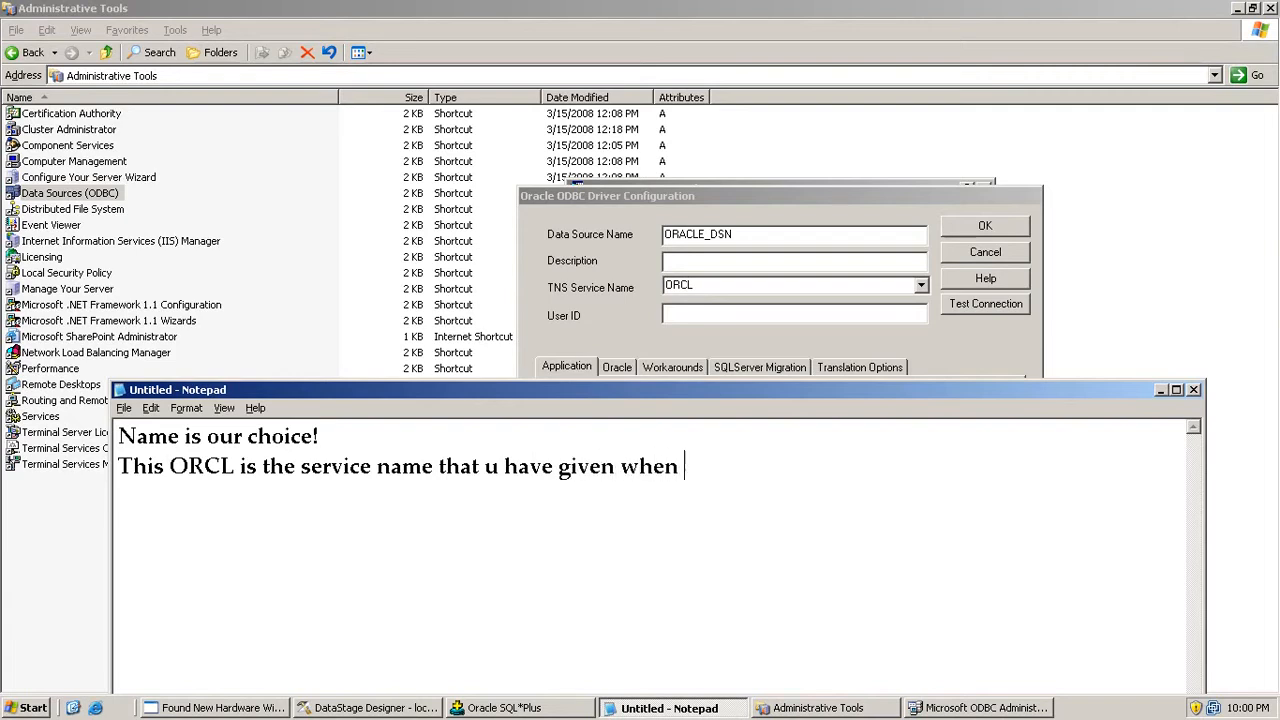
pyautogui.press('BackSpace')
pyautogui.press('BackSpace')
pyautogui.press('BackSpace')
pyautogui.write('installee')
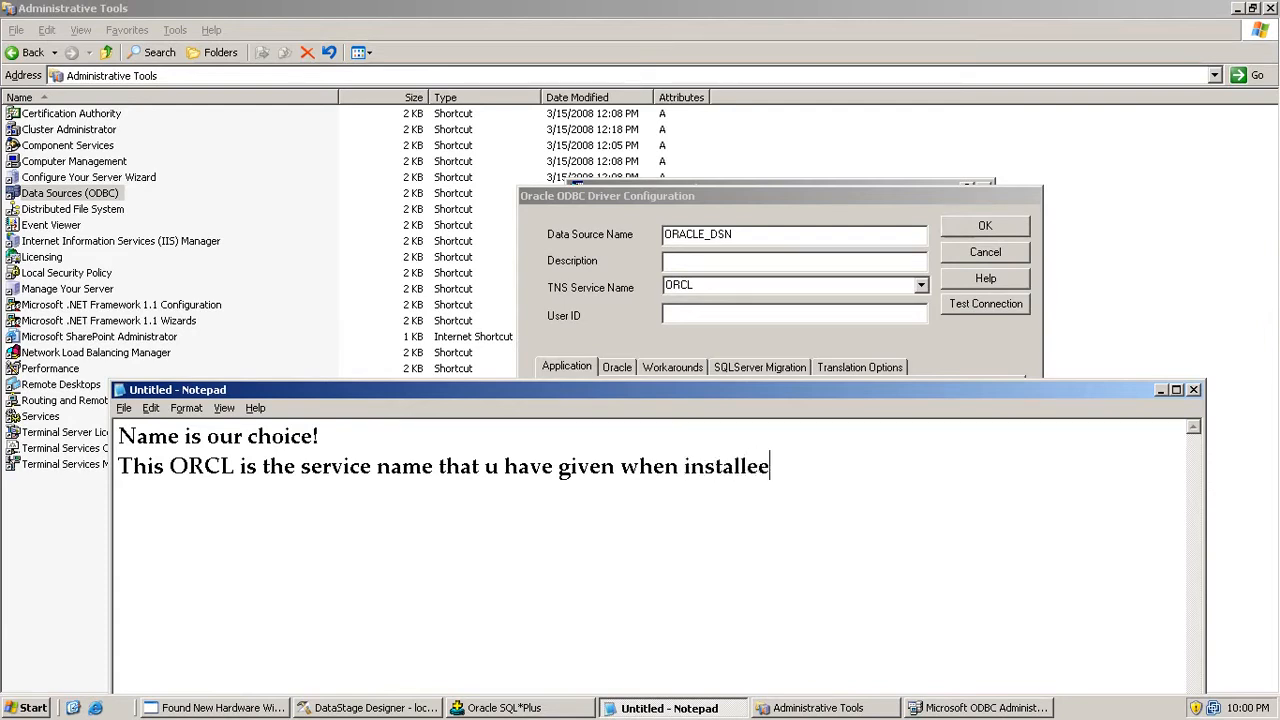
pyautogui.press('BackSpace')
pyautogui.write('d oracle')
# Clear all the Notepad text and set the Oracle data source's user ID to scott.
pyautogui.hotkey('ctrl', 'a')
pyautogui.press('Delete')
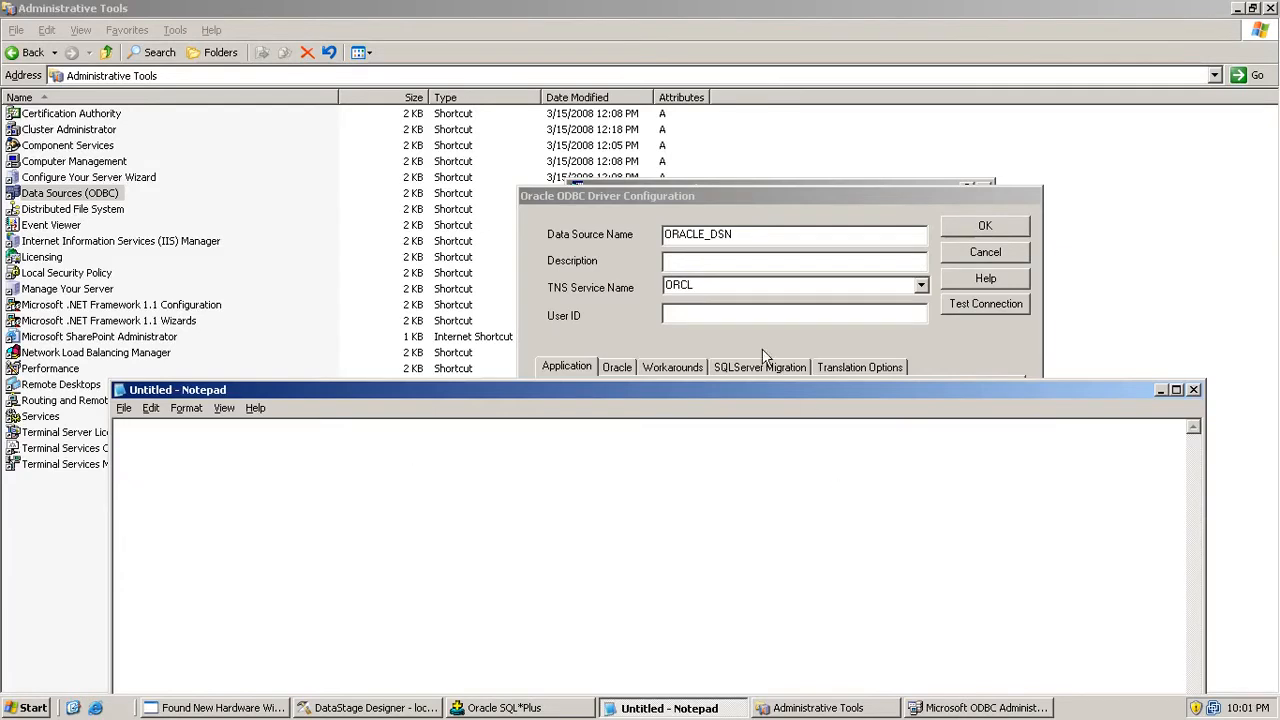
pyautogui.click(626, 316)
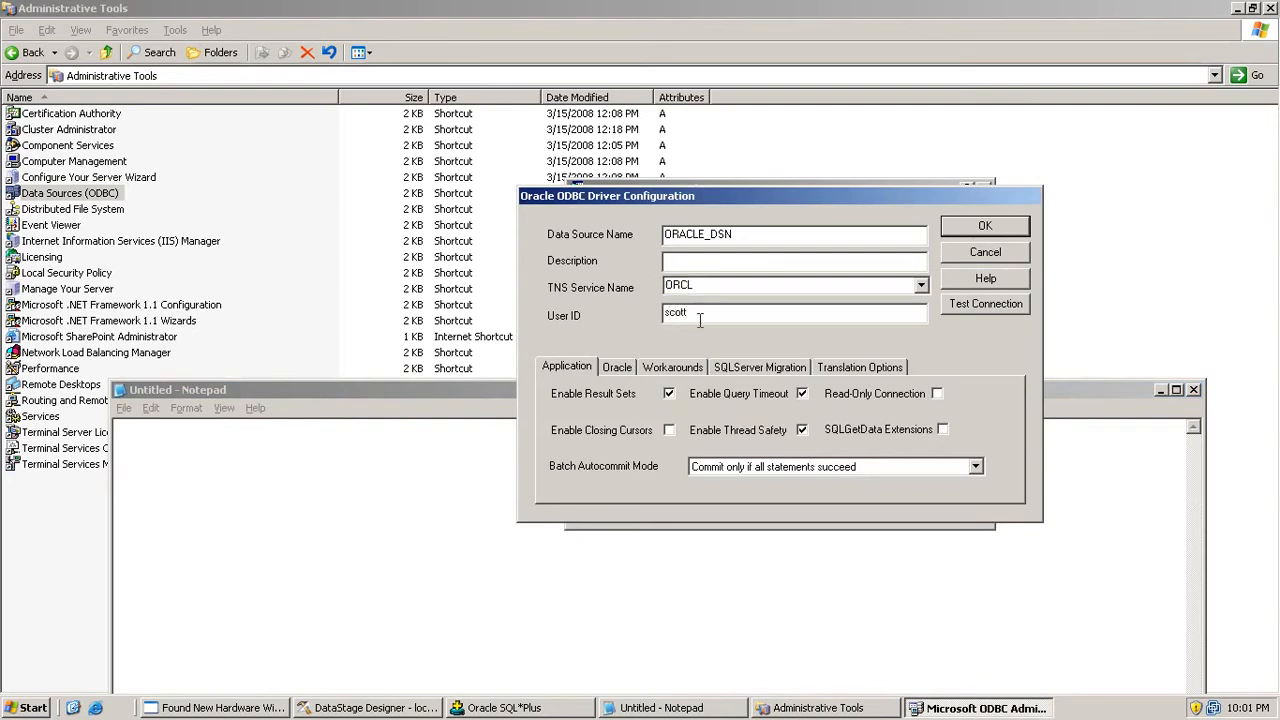
# Write the note "username to connect to oracle DB." in Notepad and return to the Oracle driver configuration.
pyautogui.click(452, 456)
pyautogui.write('username')
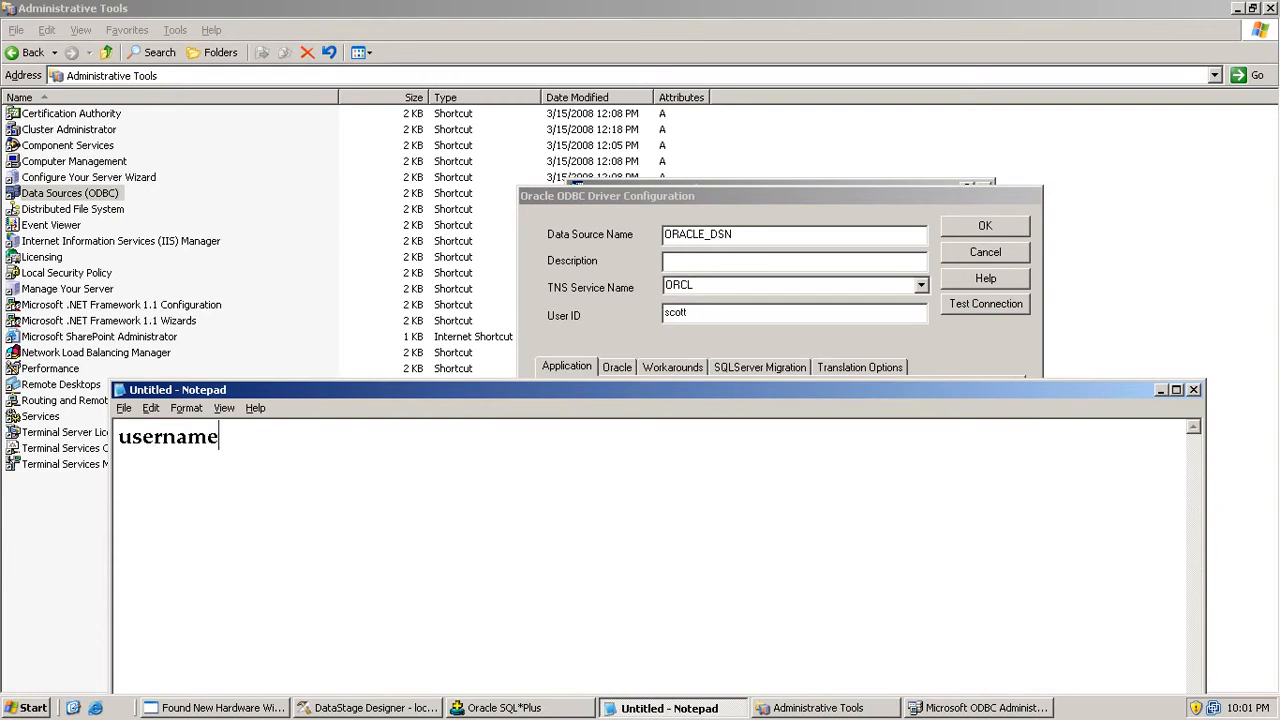
pyautogui.write(' to connect to oracl')
pyautogui.press('BackSpace')
pyautogui.write('conne')
pyautogui.press('BackSpace')
pyautogui.write('le DB.')
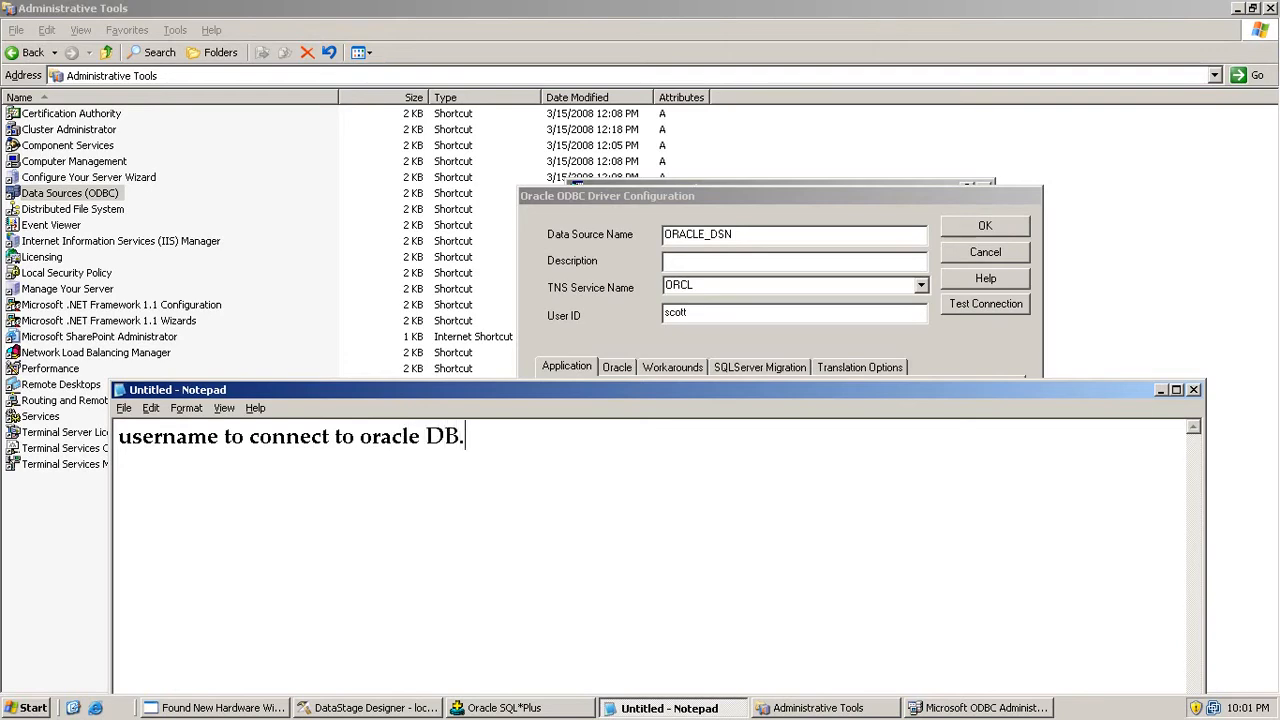
pyautogui.click(646, 343)
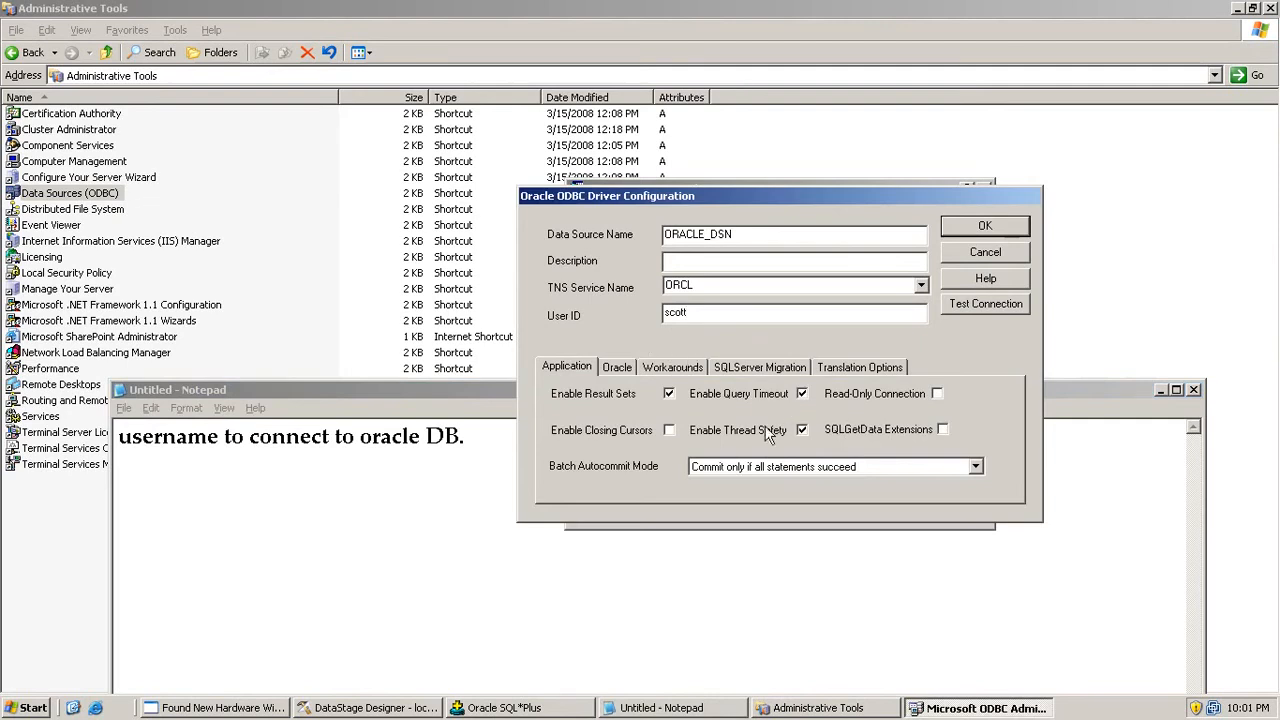
# Replace the Notepad text with the note "If u want u can test the connection!".
pyautogui.click(480, 436)
pyautogui.moveTo(482, 437); pyautogui.dragTo(94, 433)
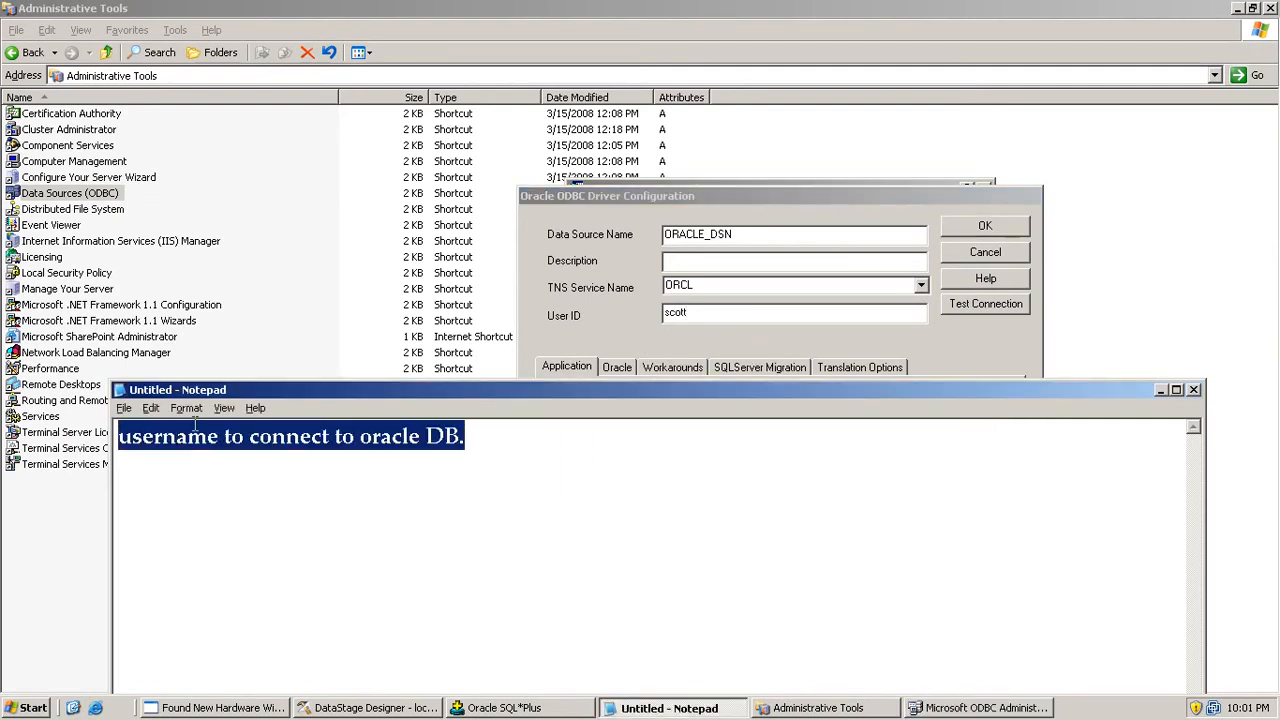
pyautogui.write('If')
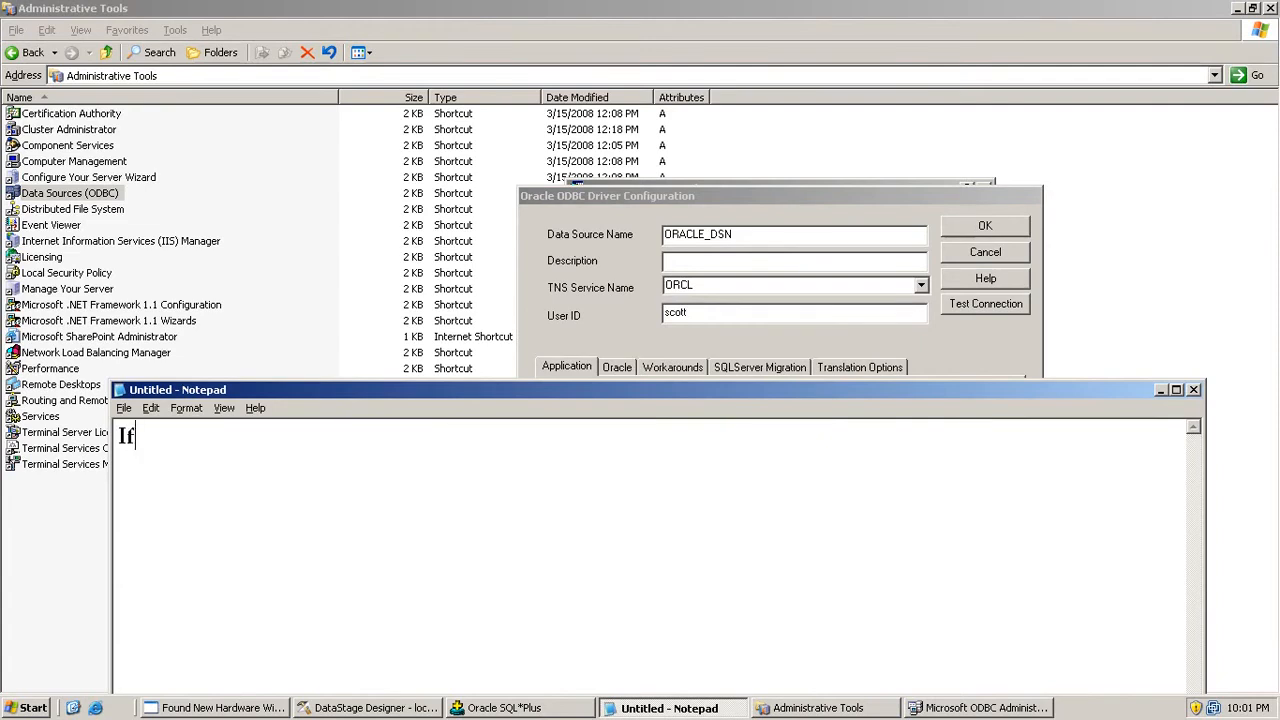
pyautogui.write(' u watnt u can te')
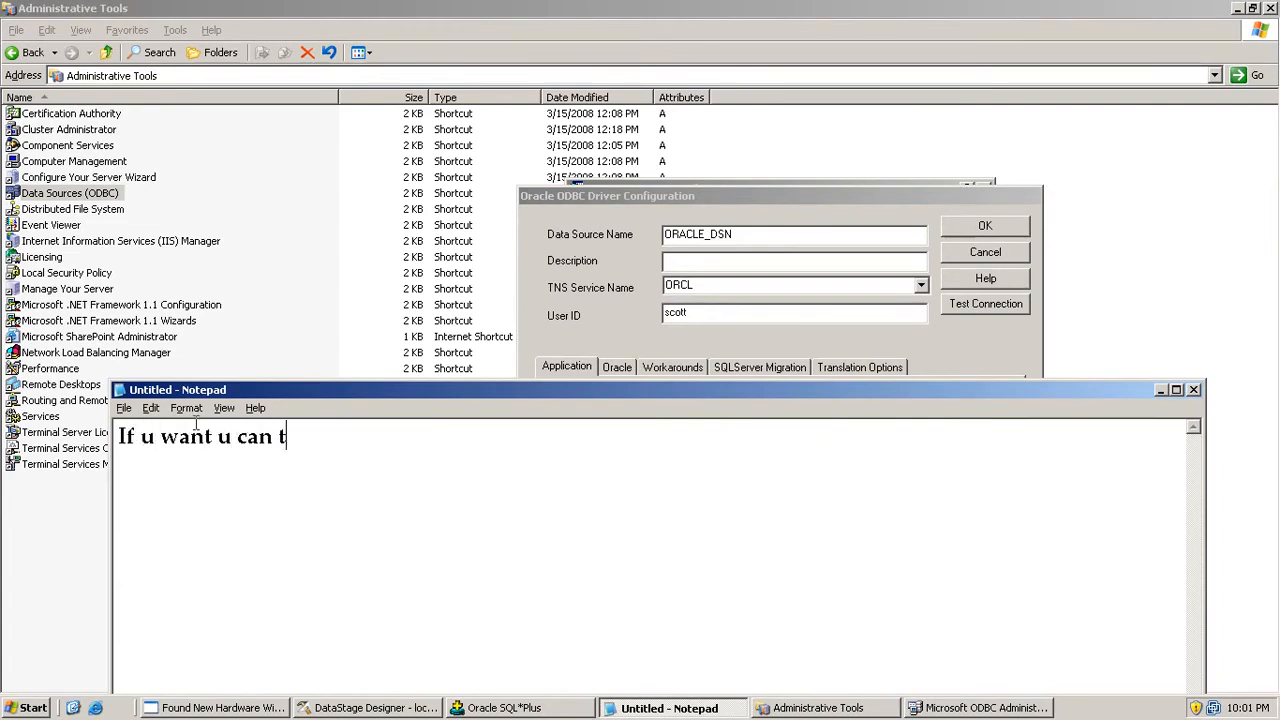
pyautogui.click(159, 436)
pyautogui.press('BackSpace')
pyautogui.press('BackSpace')
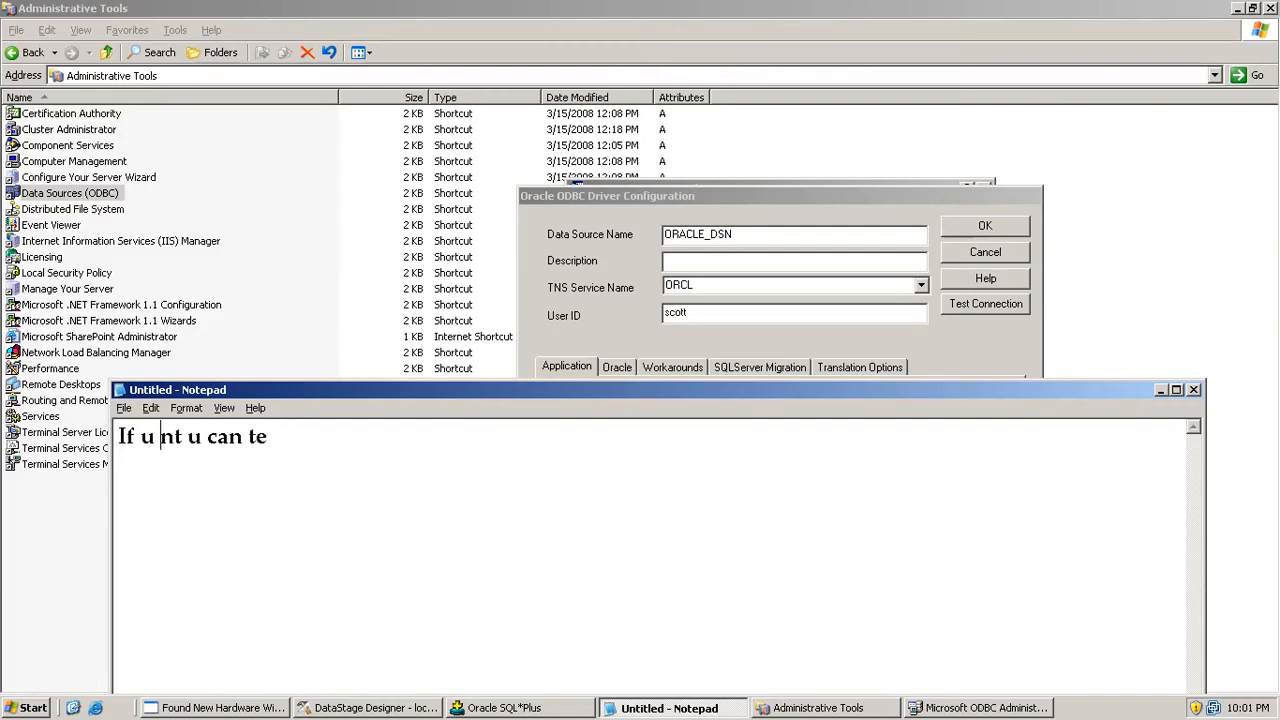
pyautogui.write('want u can te')
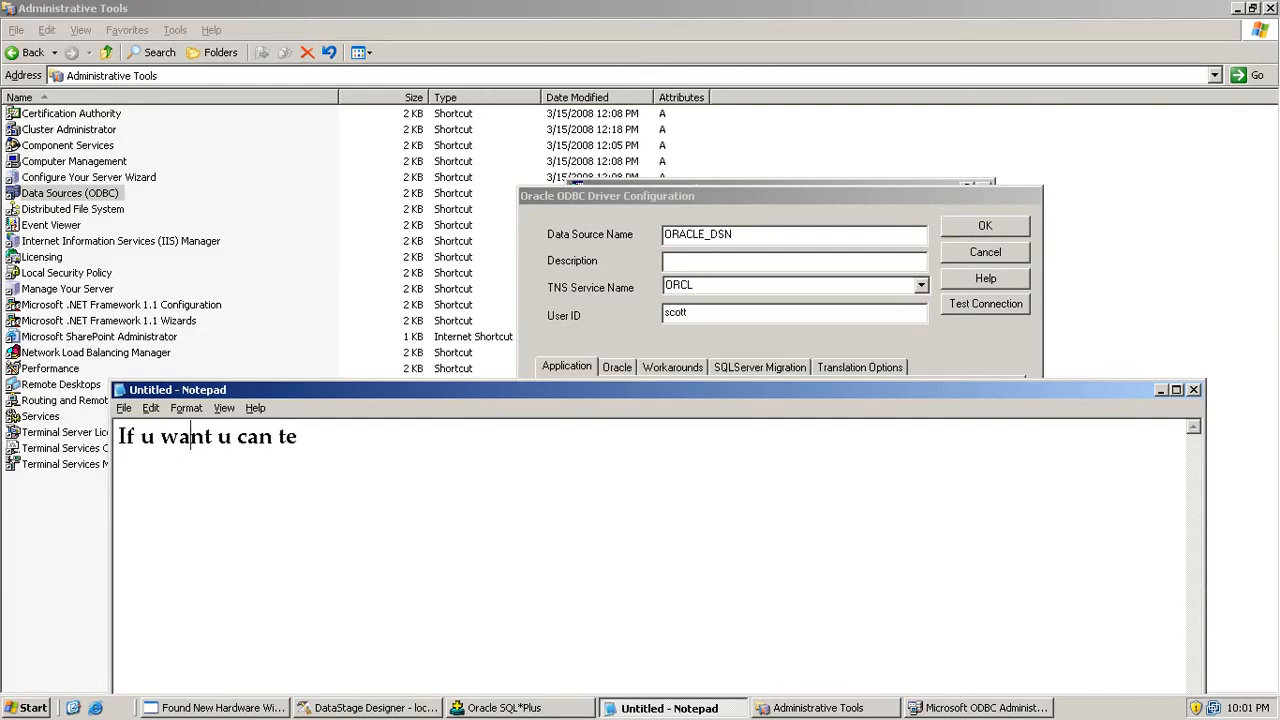
pyautogui.write('st the co')
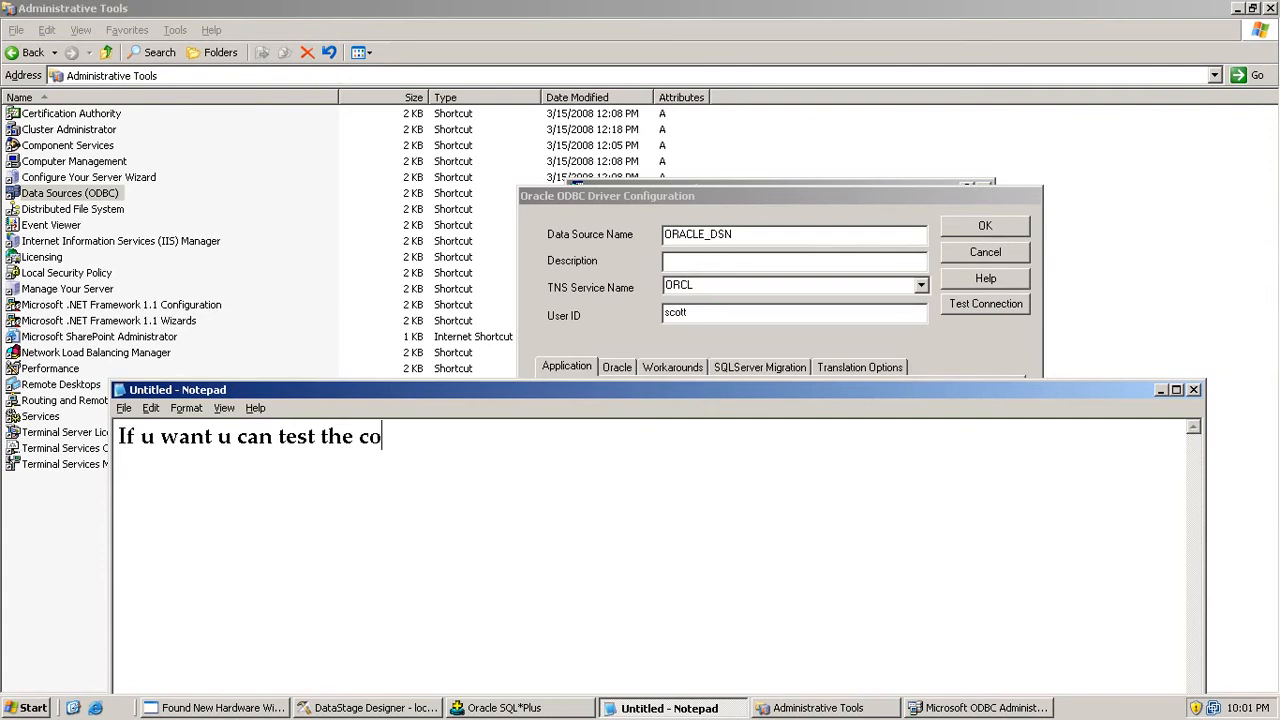
pyautogui.write('nnection!')
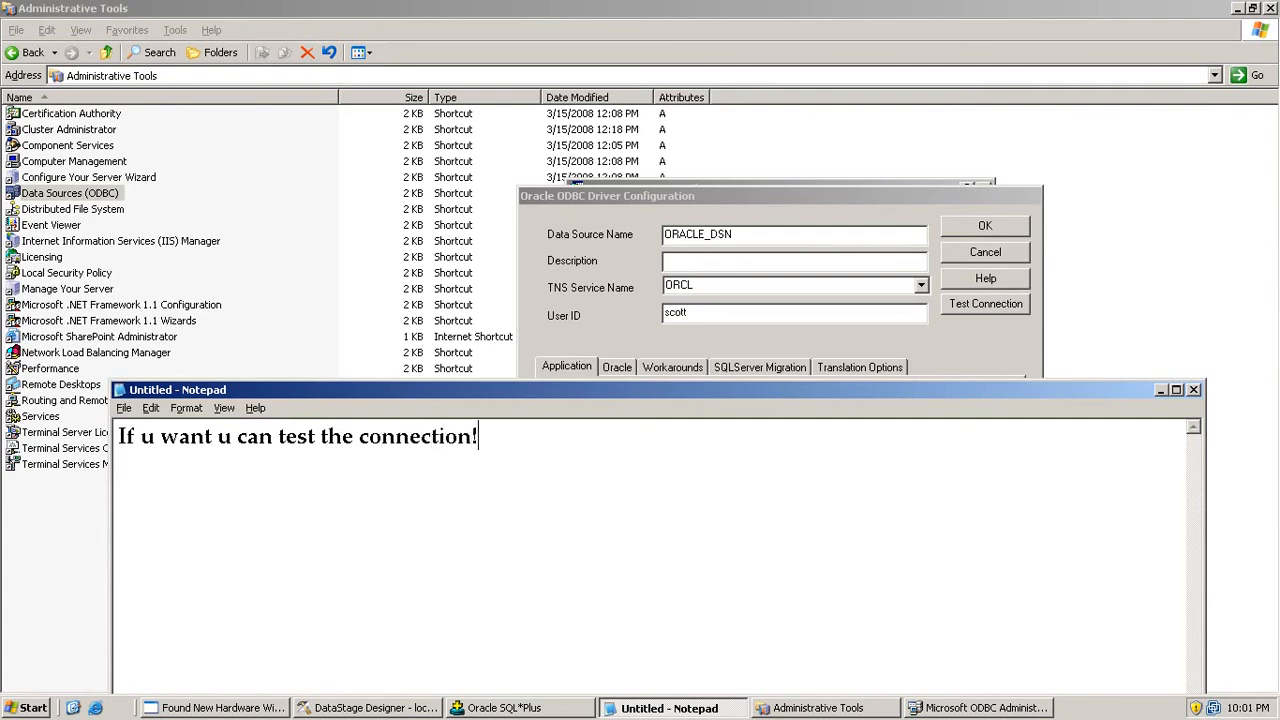
# Test the ORACLE_DSN connection for user scott by entering the account password, and dismiss the test result.
pyautogui.click(984, 305)
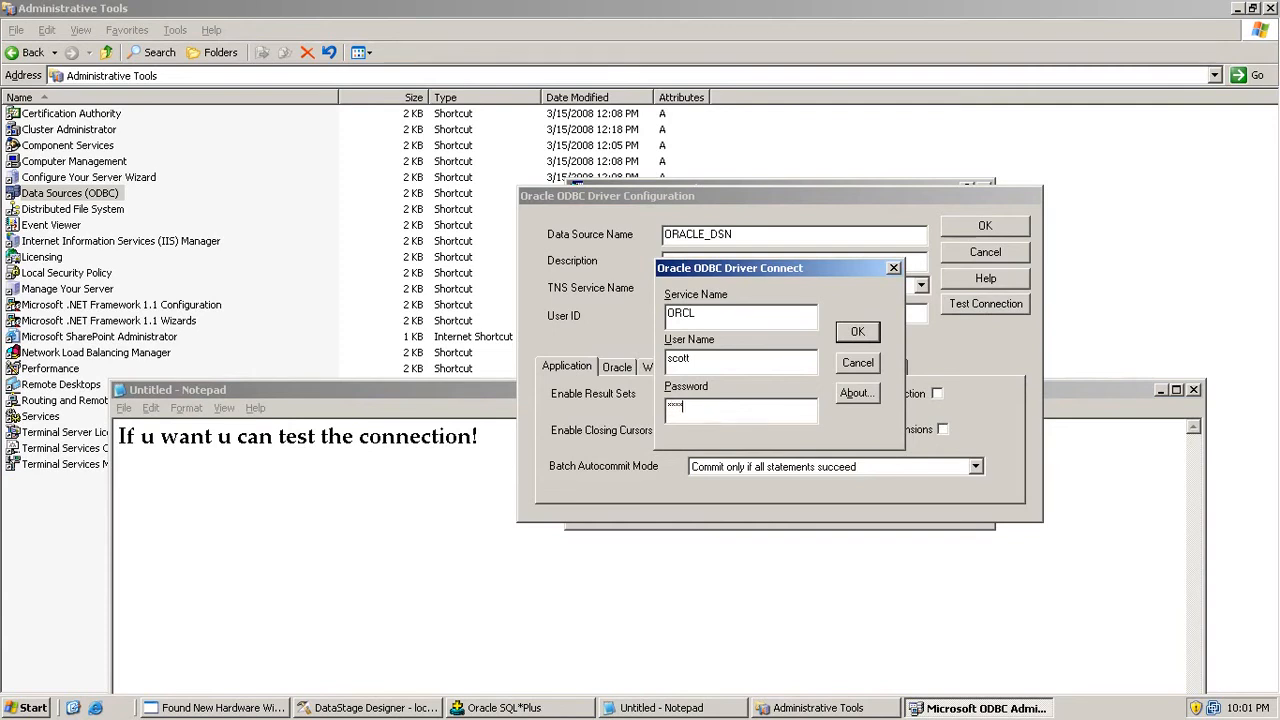
pyautogui.click(857, 331)
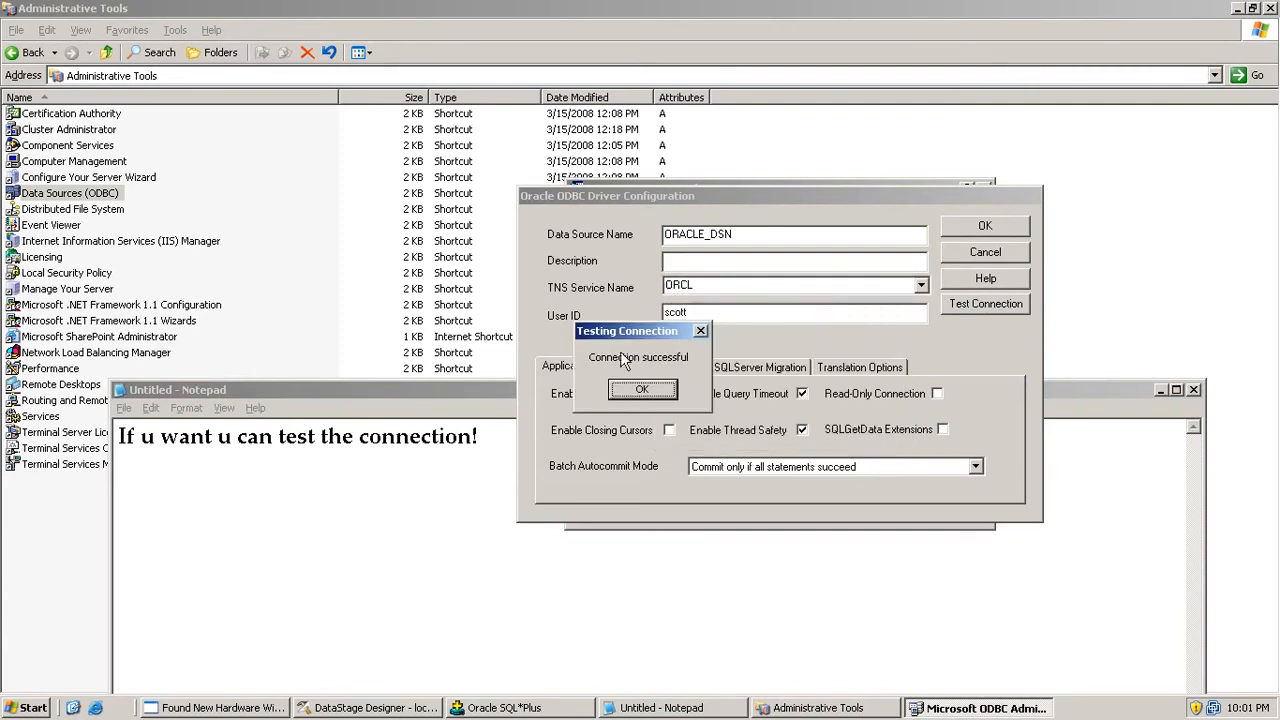
pyautogui.moveTo(630, 338); pyautogui.dragTo(381, 246)
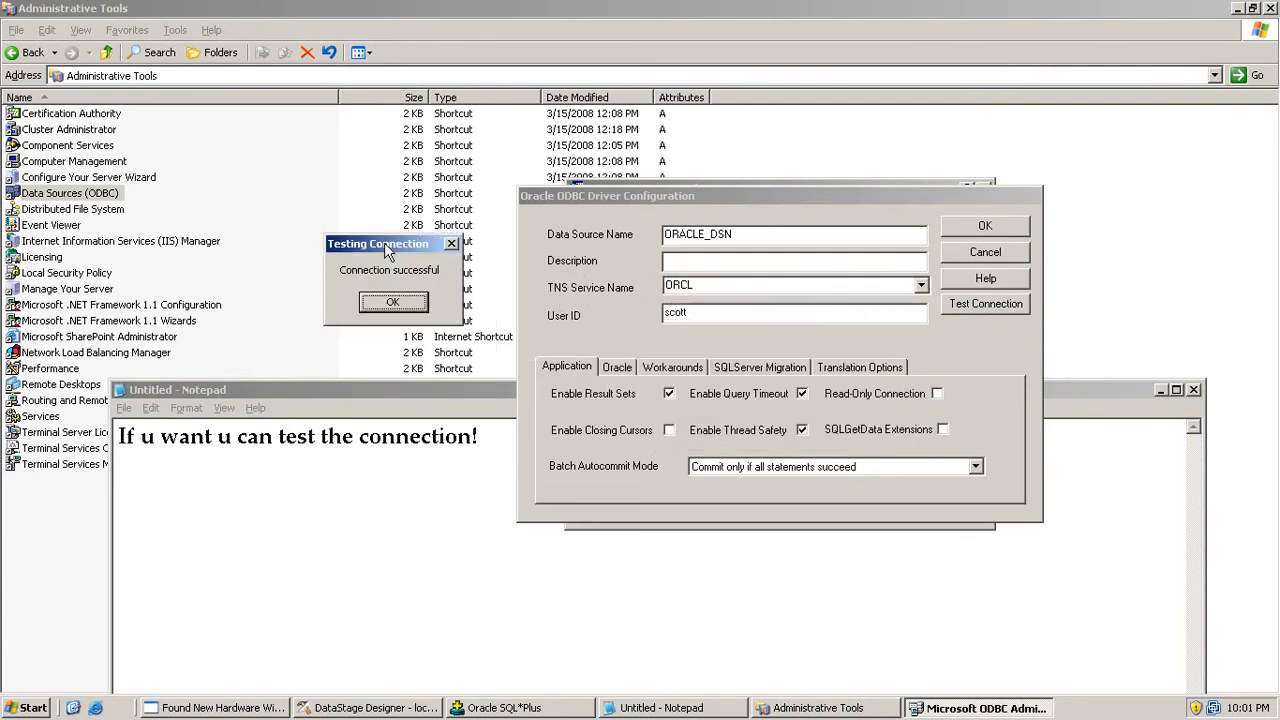
pyautogui.click(402, 307)
# Add the line "yeah! its working" below the connection note in Notepad.
pyautogui.click(478, 456)
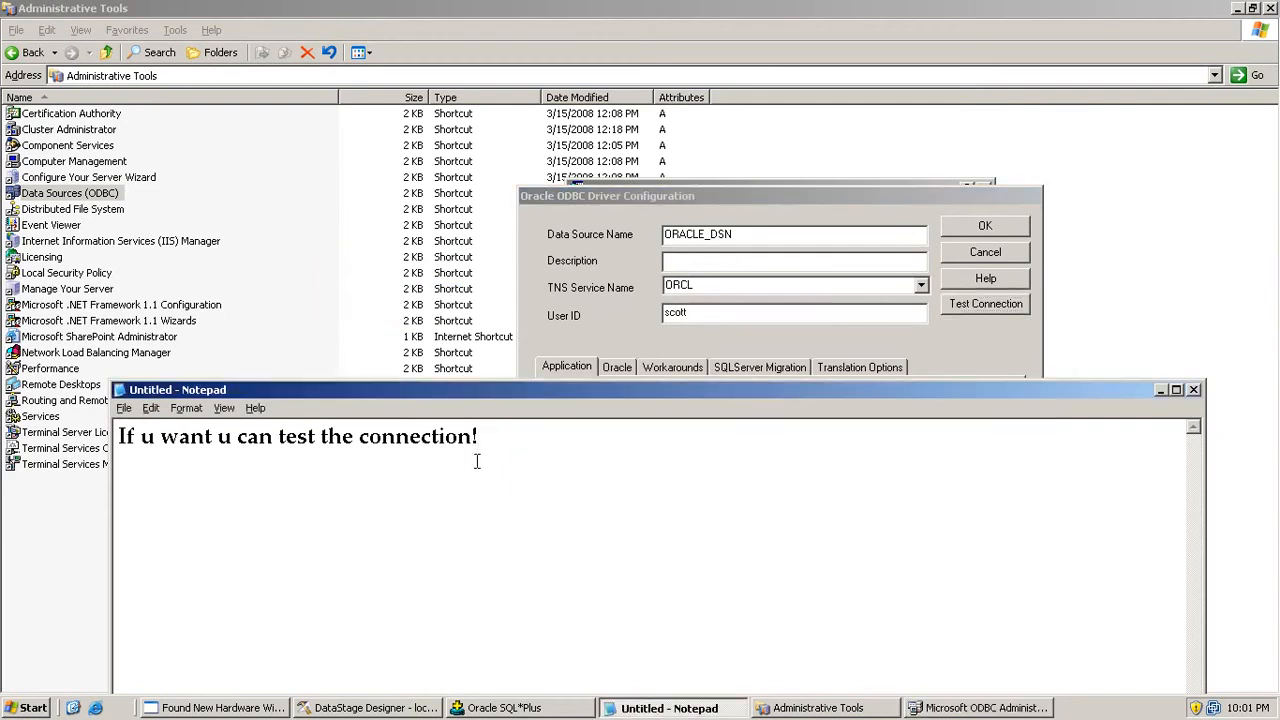
pyautogui.press('Return')
pyautogui.write('yeah! it')
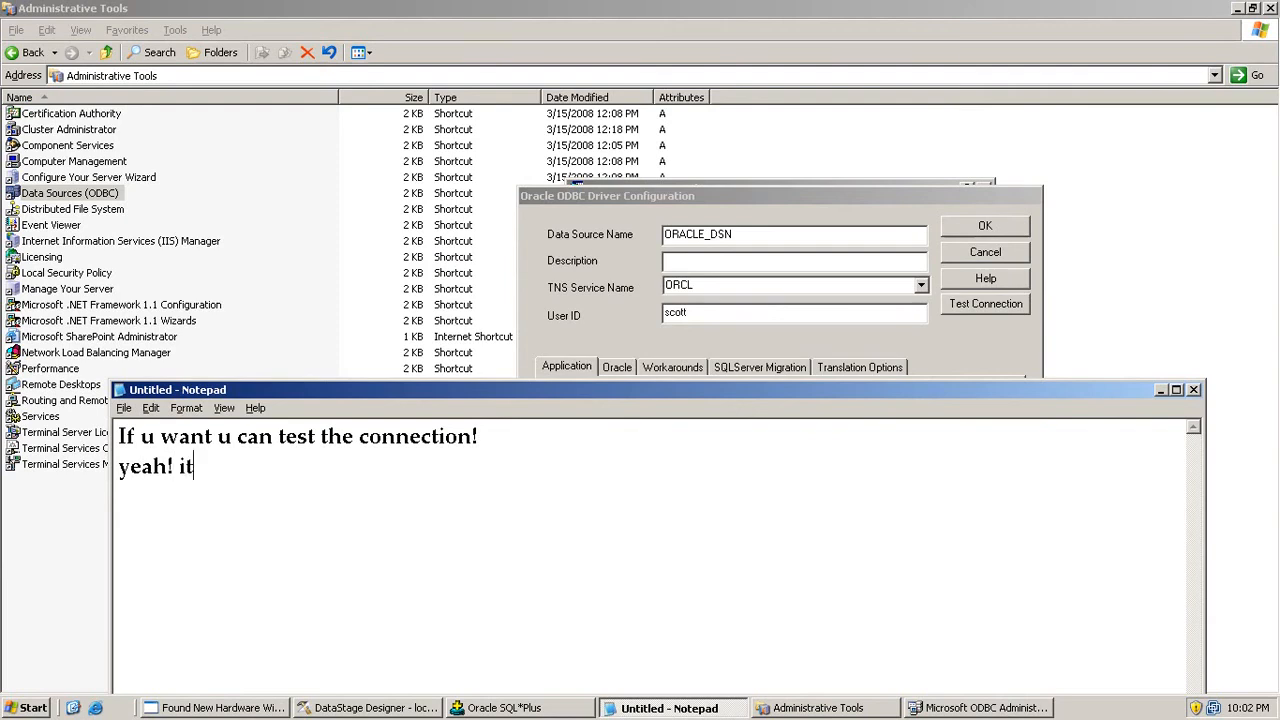
pyautogui.write('s working :)')
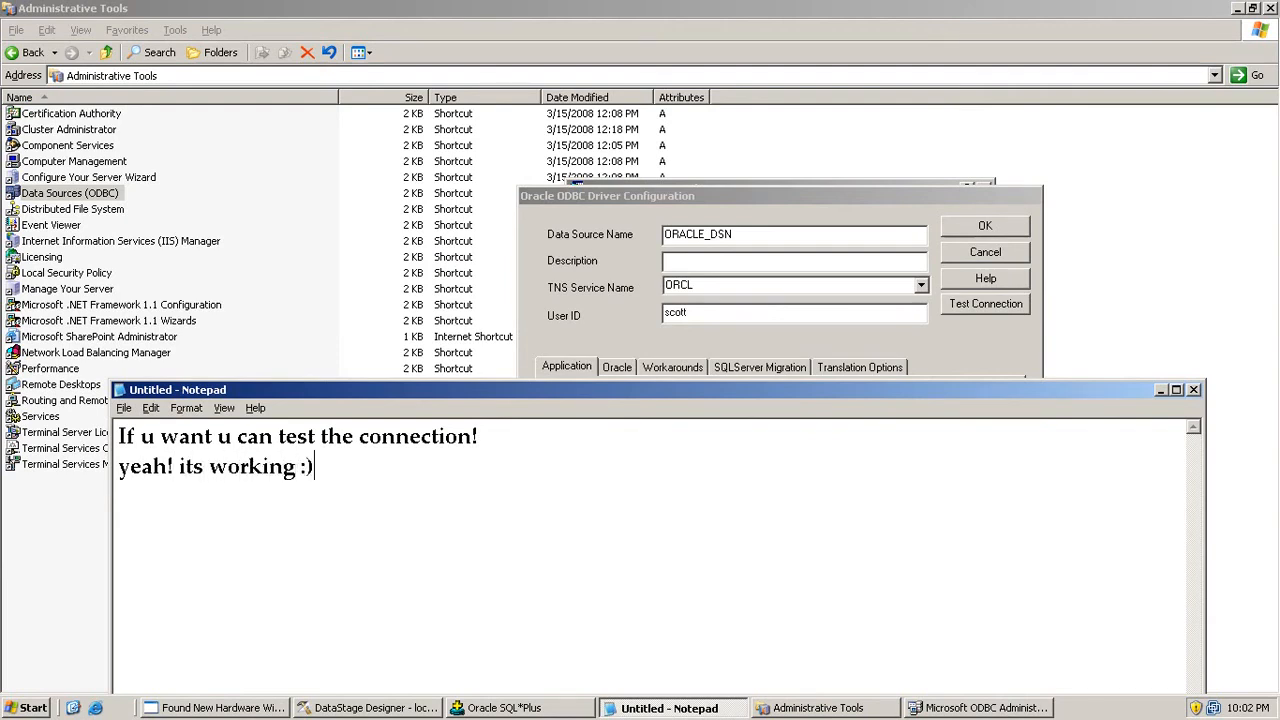
pyautogui.press('BackSpace')
pyautogui.press('BackSpace')
pyautogui.press('BackSpace')
# Save the Oracle driver configuration and select ORACLE_DSN among the user data sources.
pyautogui.click(806, 203)
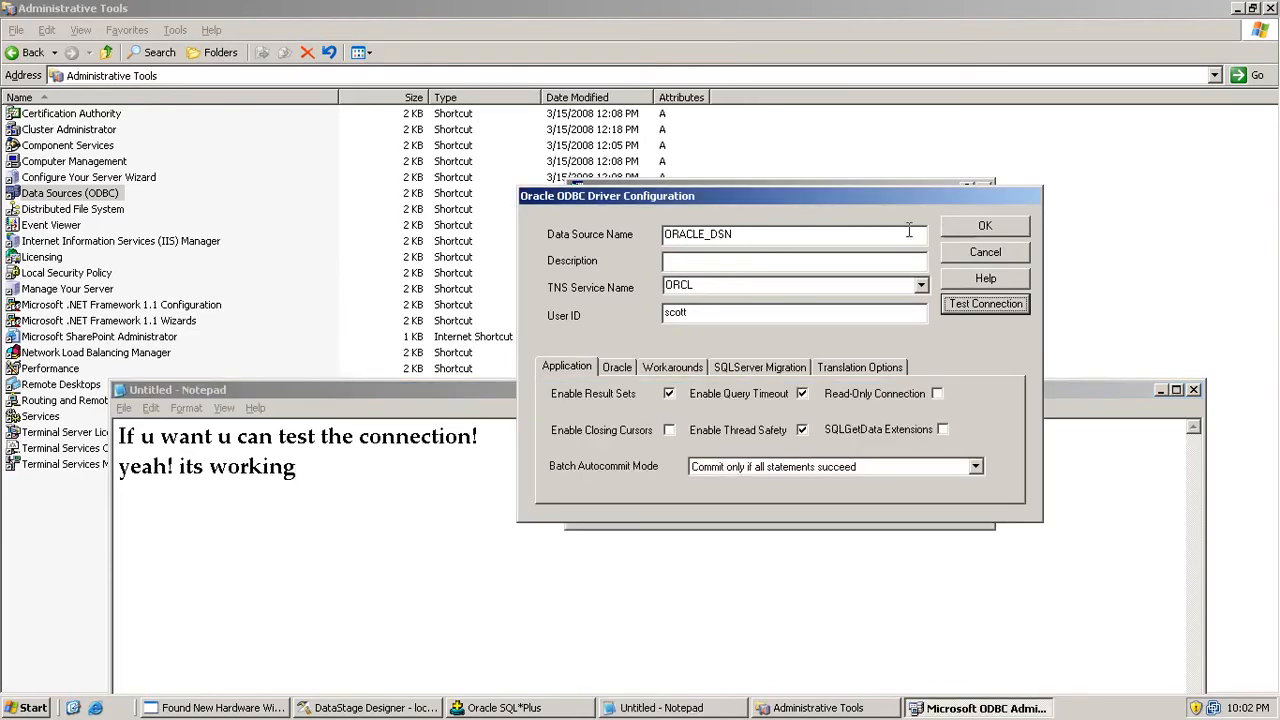
pyautogui.click(973, 230)
pyautogui.click(634, 324)
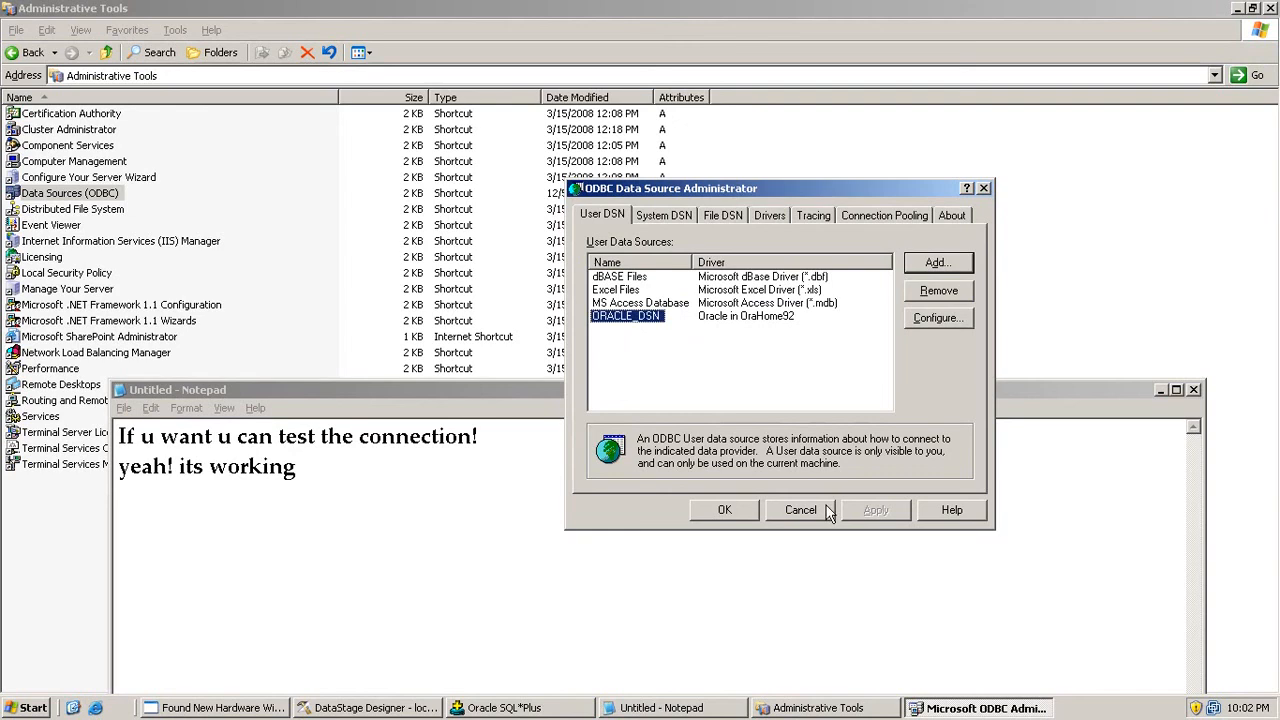
pyautogui.click(677, 356)
pyautogui.click(618, 330)
# Add the line "Done! Now we have new DSN for oracle" to the Notepad note, separated by a blank line.
pyautogui.click(474, 485)
pyautogui.write('Done!')
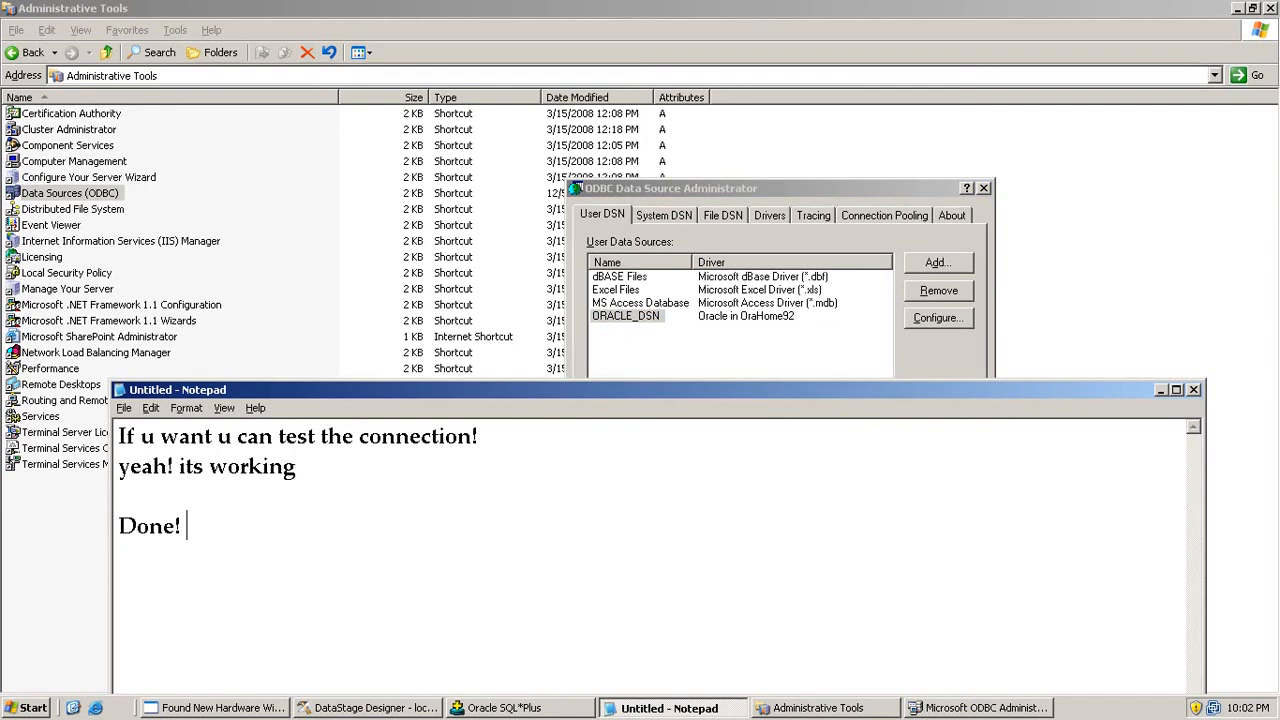
pyautogui.write(' N')
pyautogui.write('w we haev')
pyautogui.press('BackSpace')
pyautogui.press('BackSpace')
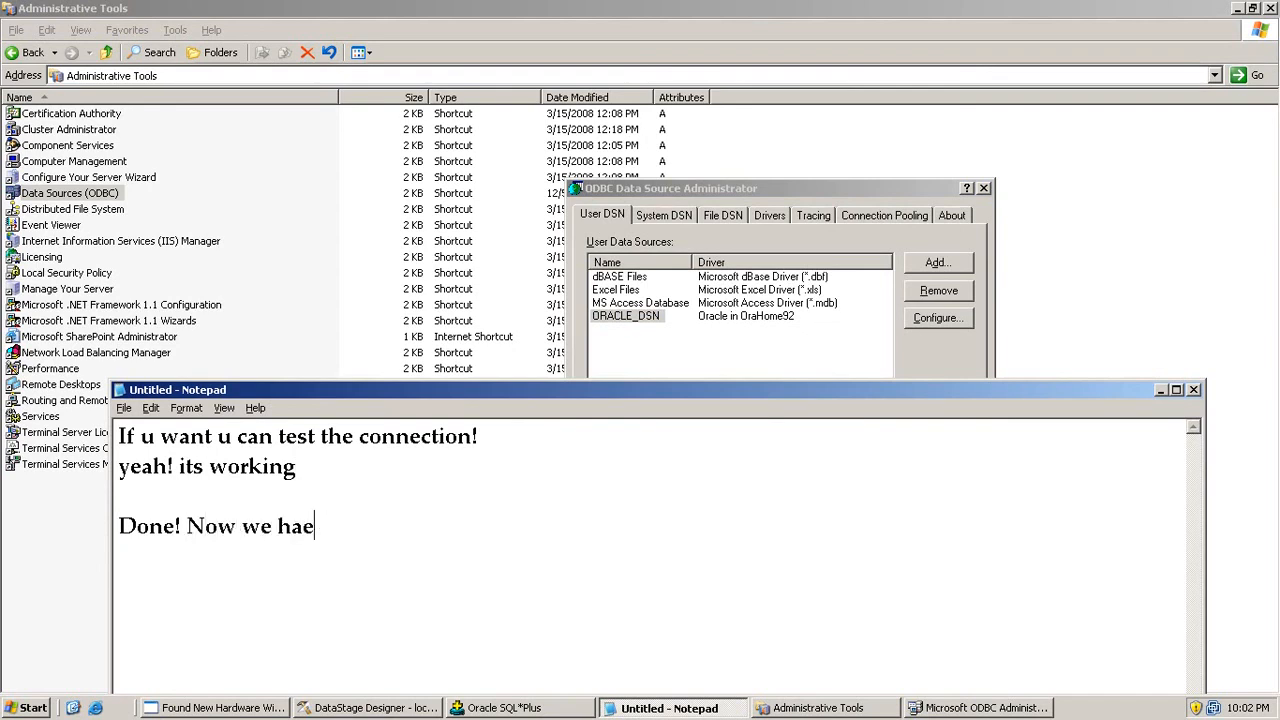
pyautogui.write('ve new DSN for oracle')
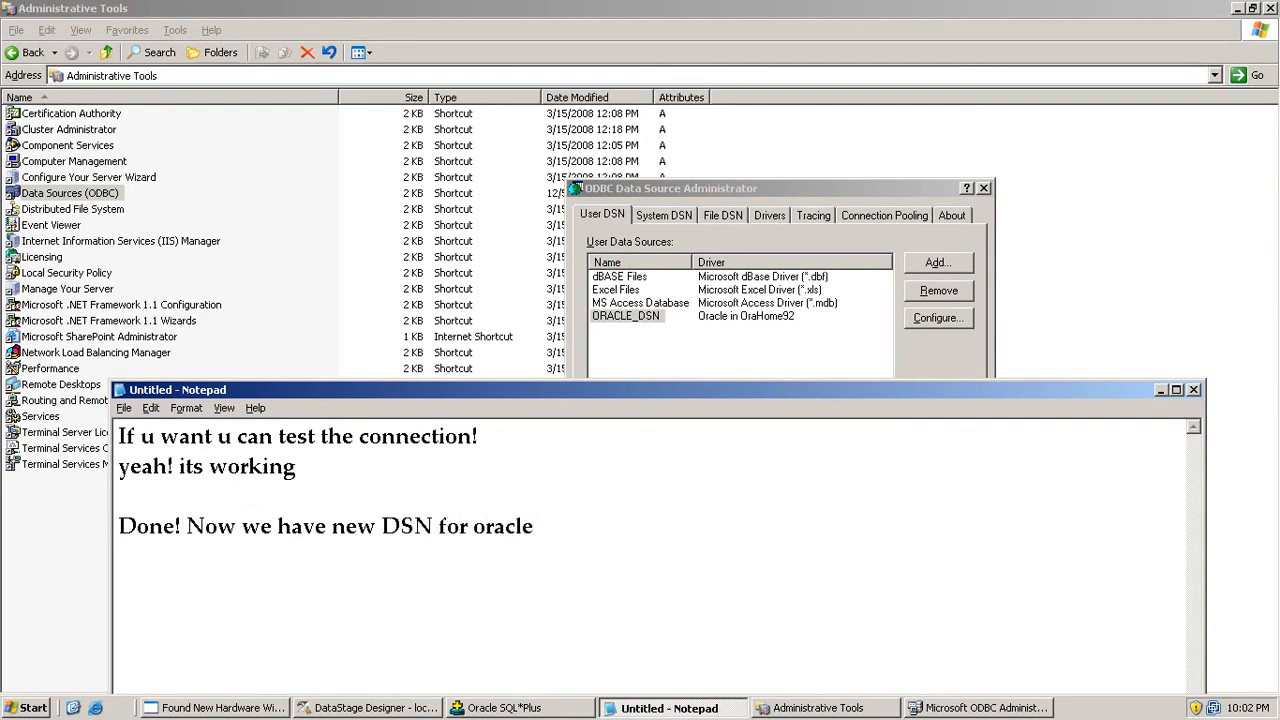
# Replace all the Notepad text with the closing message "Thanks for watching :)".
pyautogui.hotkey('ctrl', 'a')
pyautogui.press('Delete')
pyautogui.write('Thanks f')
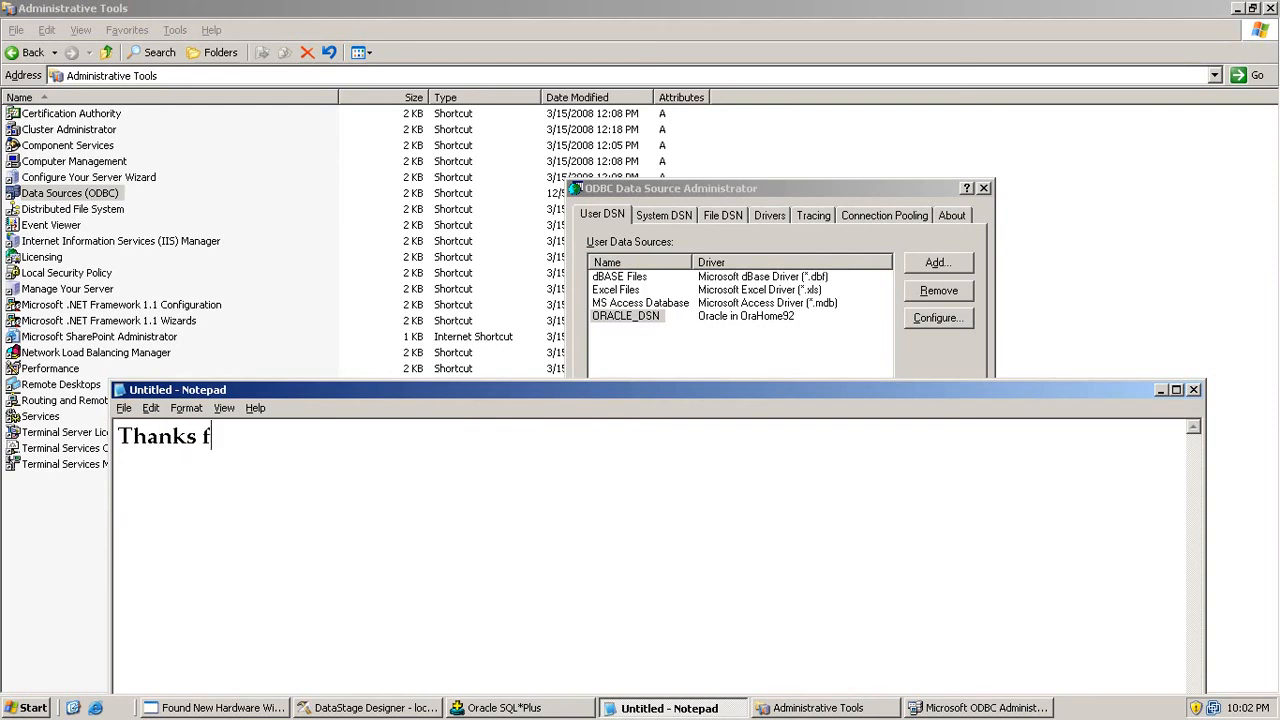
pyautogui.write('or watchi')
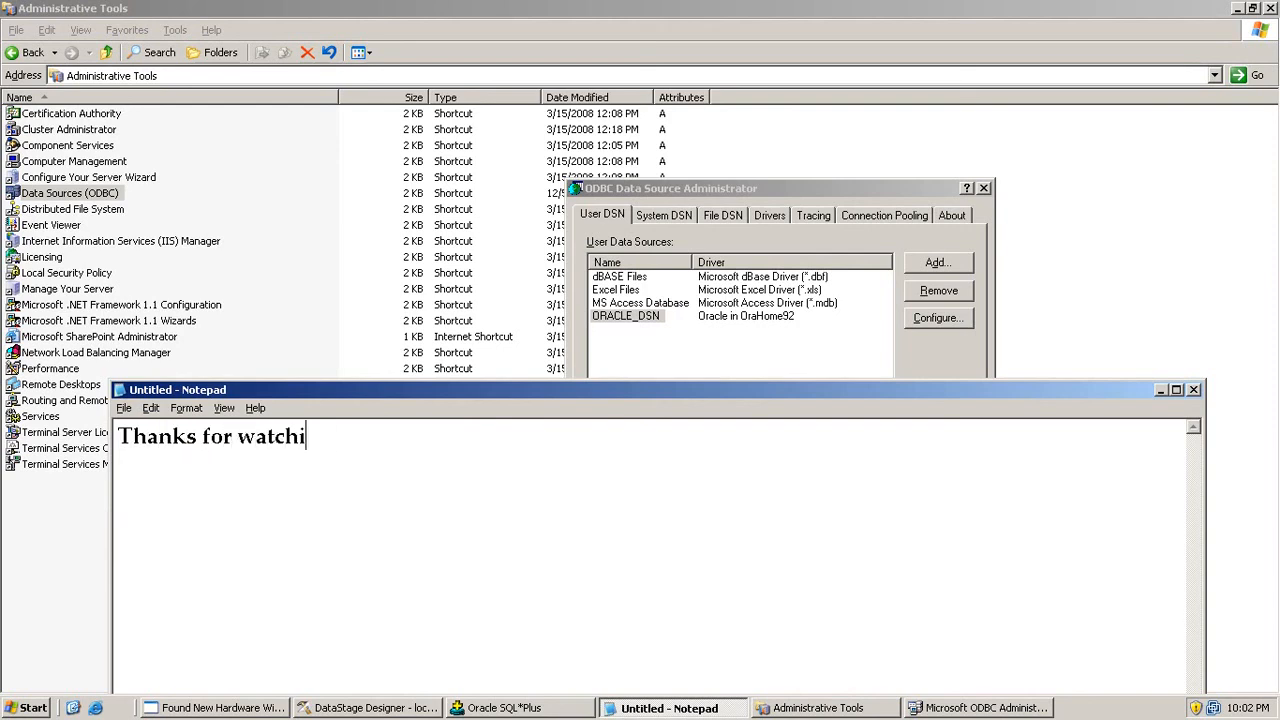
pyautogui.write('ng :)')
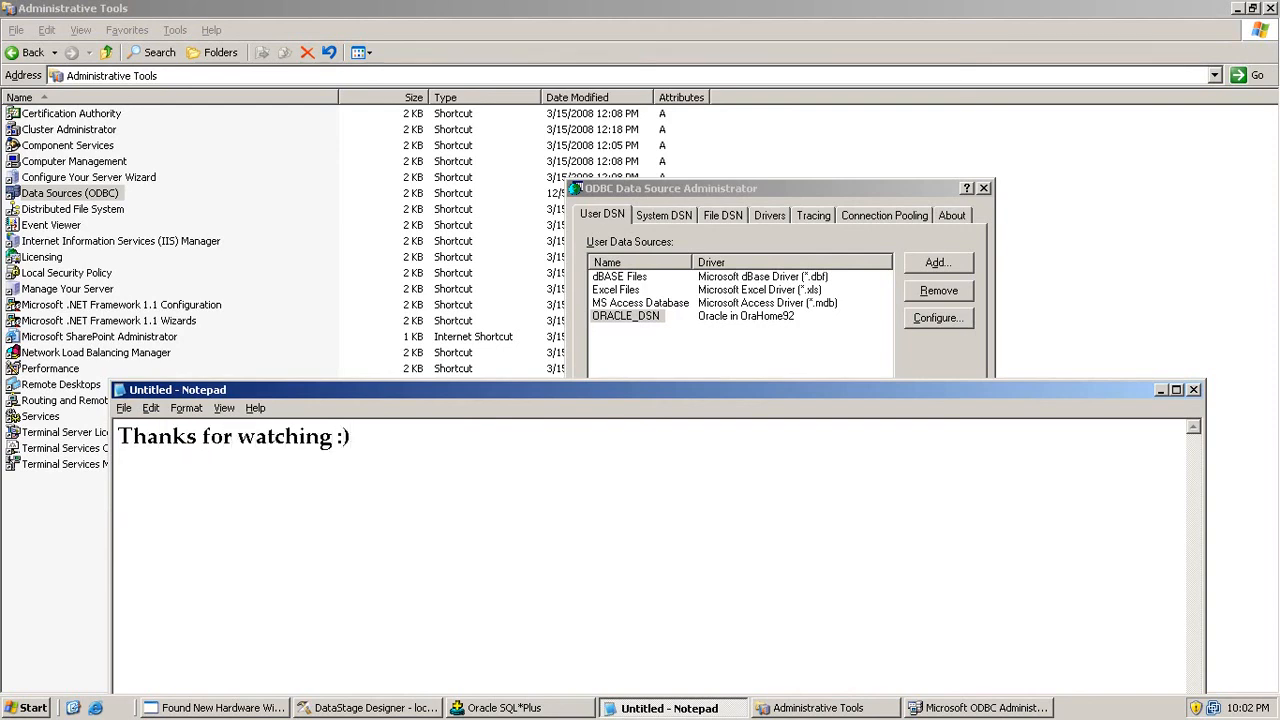